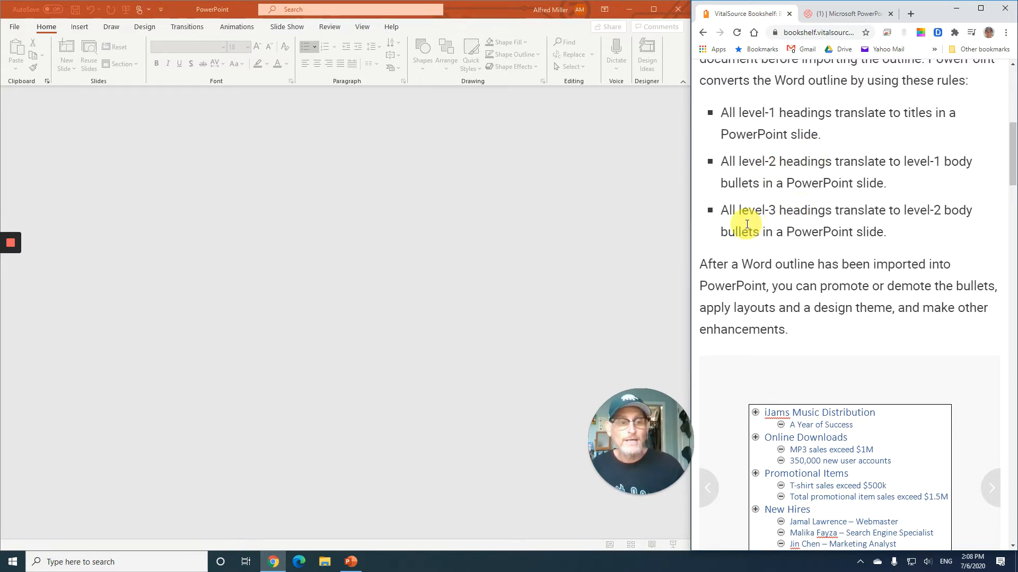
- Read the rules for importing a Word outline, view both example figures, and find the first instructions of exercise P2-D5
{"action": "scroll", "coordinate": [796, 230], "scroll_direction": "down", "scroll_amount": 1}
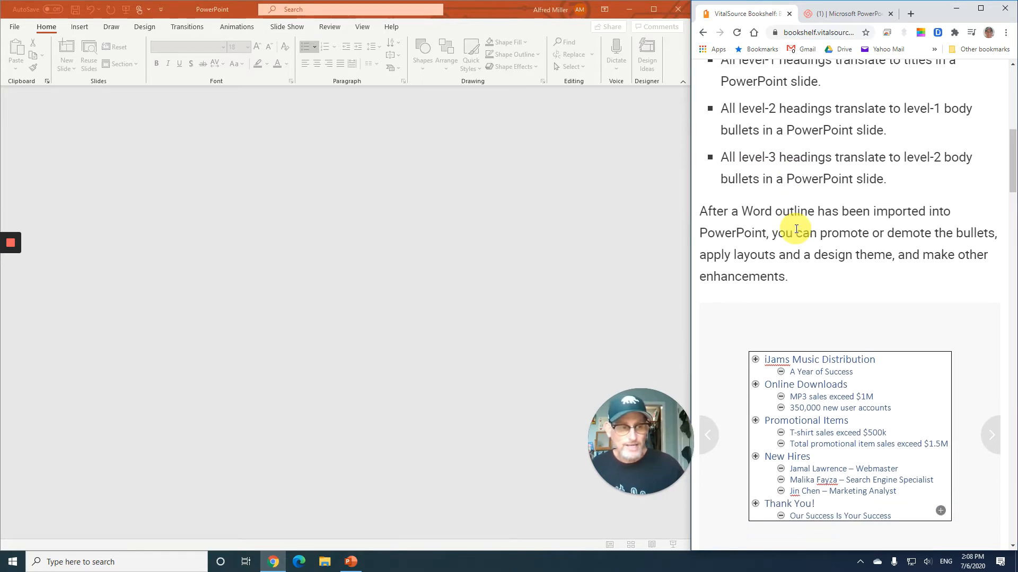
{"action": "scroll", "coordinate": [792, 225], "scroll_direction": "down", "scroll_amount": 2}
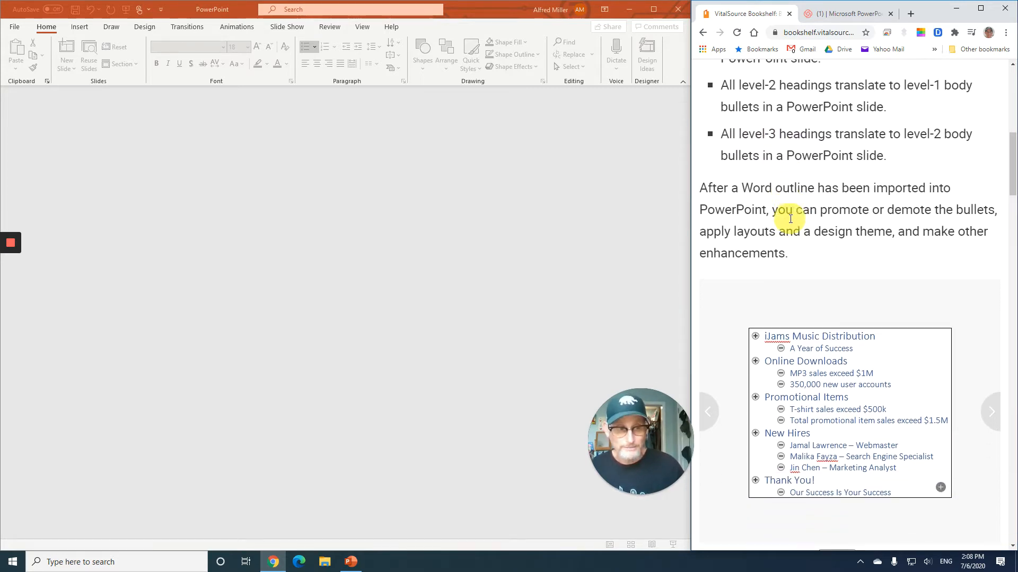
{"action": "scroll", "coordinate": [795, 233], "scroll_direction": "down", "scroll_amount": 1}
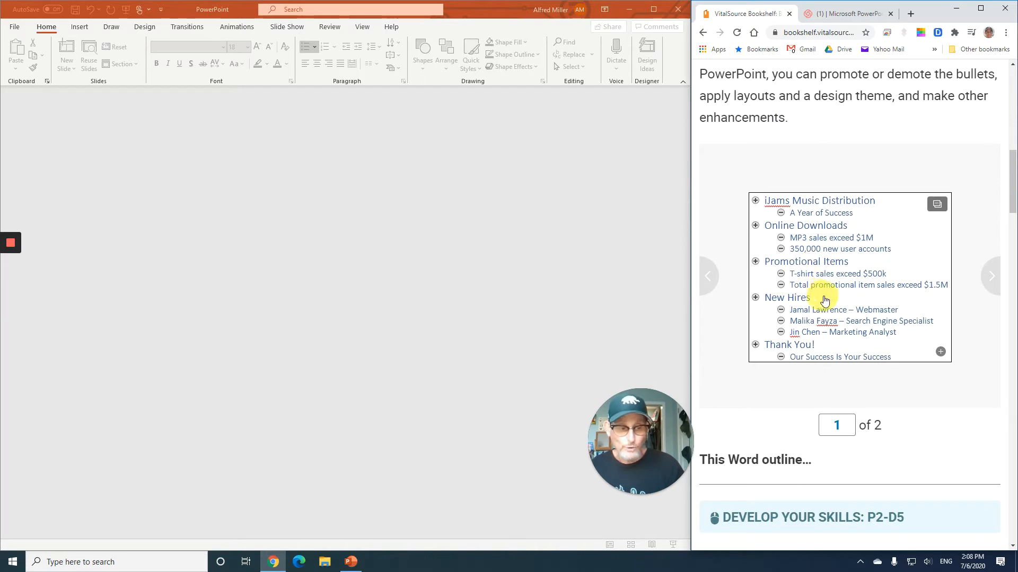
{"action": "left_click", "coordinate": [992, 278]}
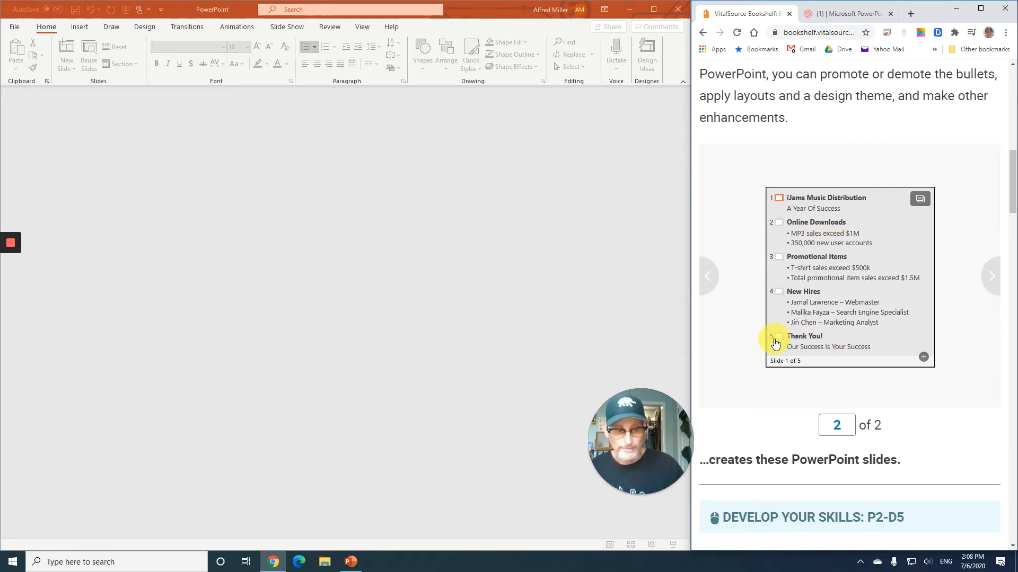
{"action": "scroll", "coordinate": [765, 338], "scroll_direction": "down", "scroll_amount": 7}
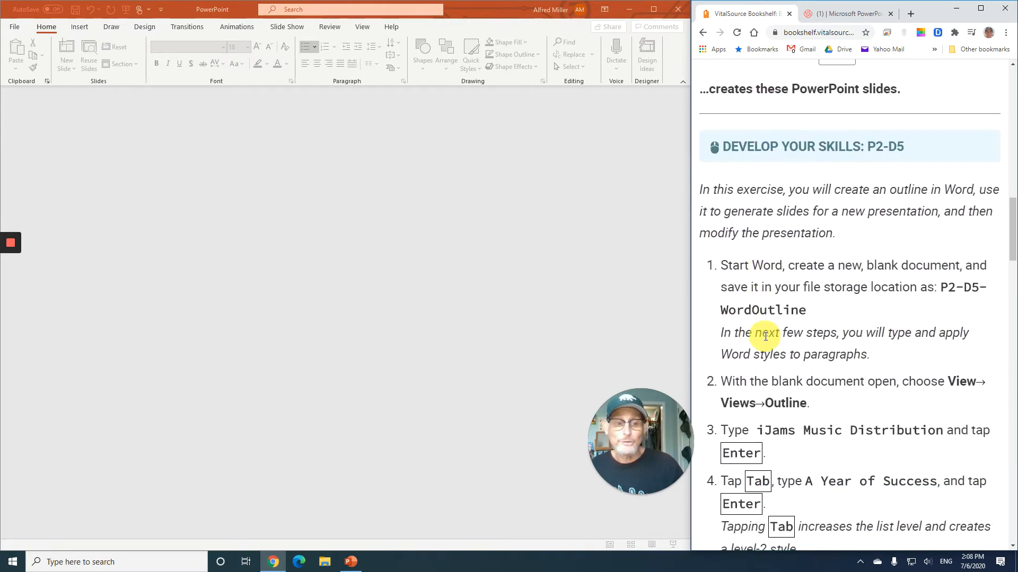
{"action": "scroll", "coordinate": [765, 337], "scroll_direction": "down", "scroll_amount": 2}
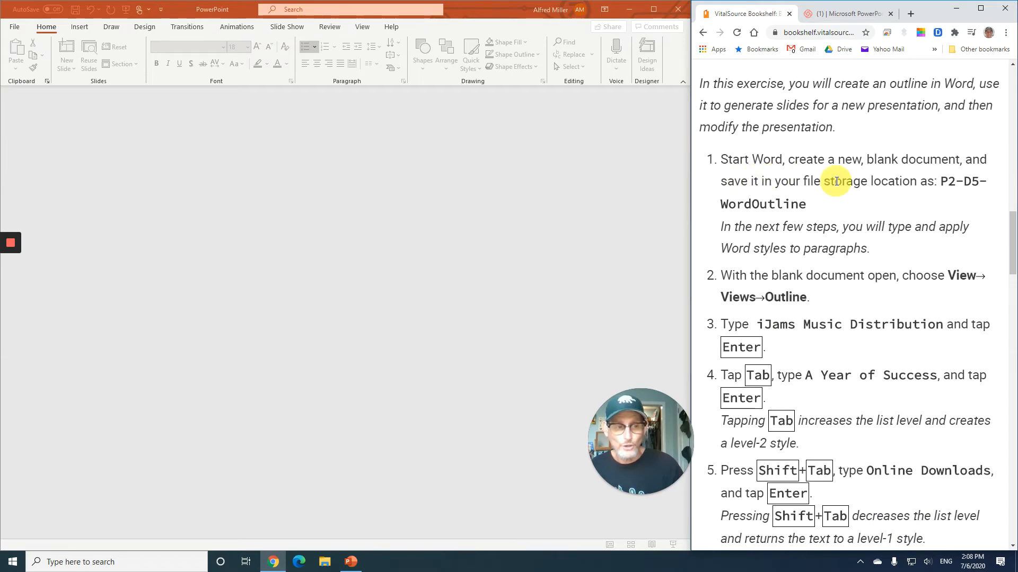
{"action": "scroll", "coordinate": [840, 199], "scroll_direction": "down", "scroll_amount": 1}
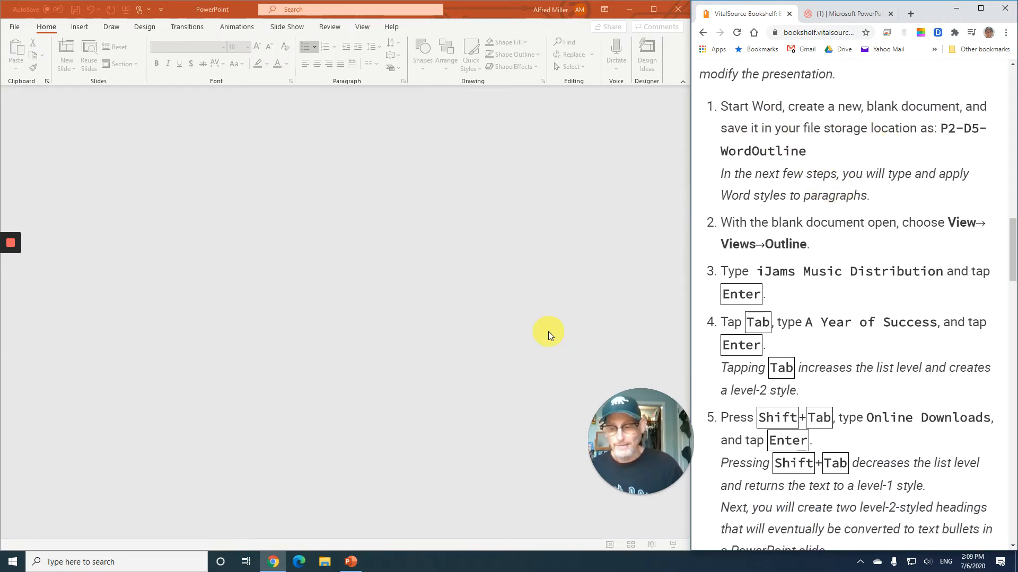
- Switch to Word, create a new blank document, and turn off the formatting marks
{"action": "left_click", "coordinate": [11, 561]}
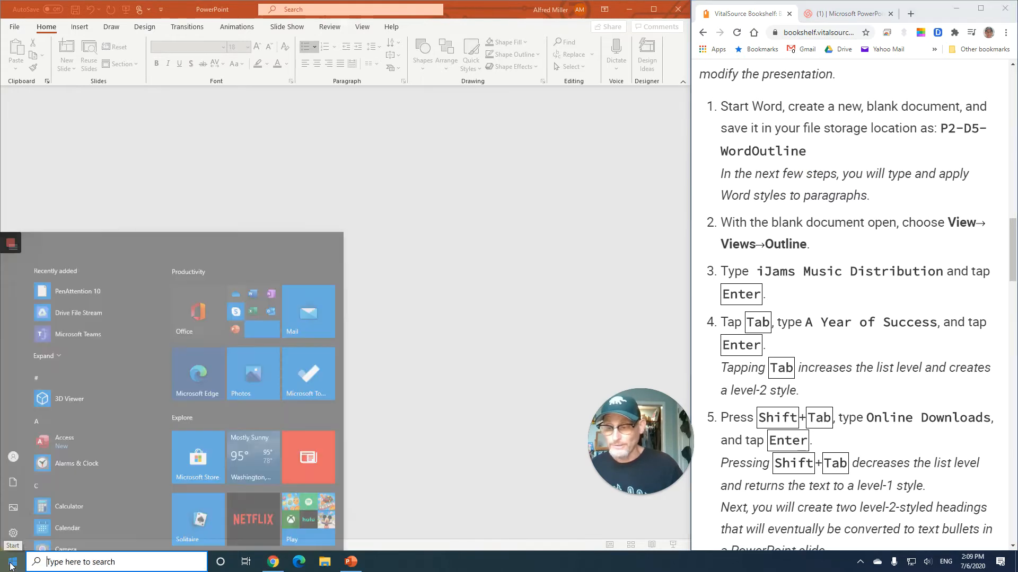
{"action": "scroll", "coordinate": [56, 475], "scroll_direction": "down", "scroll_amount": 15}
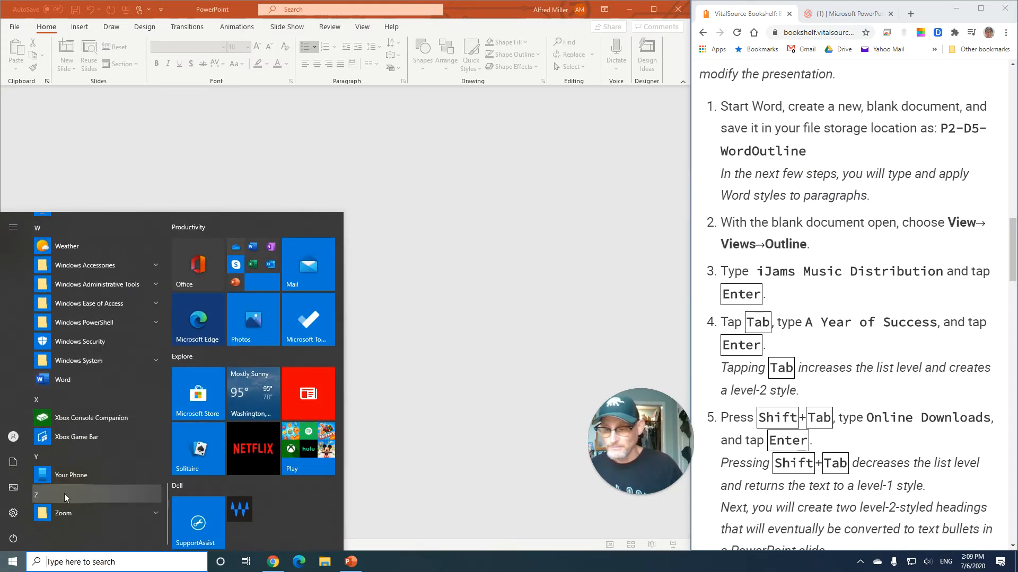
{"action": "left_click", "coordinate": [68, 382]}
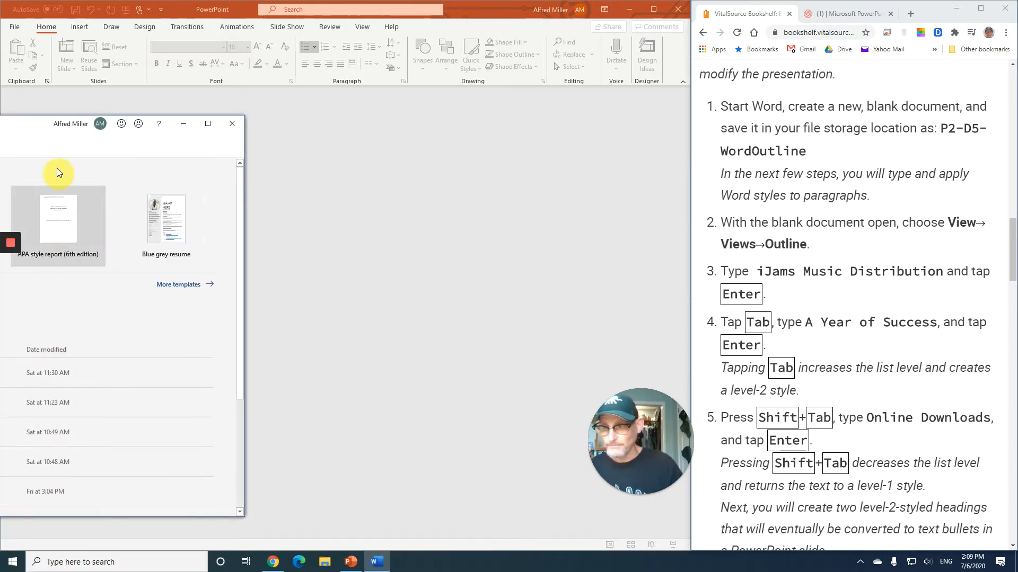
{"action": "mouse_move", "coordinate": [20, 123]}
{"action": "left_mouse_down"}
{"action": "mouse_move", "coordinate": [37, 124]}
{"action": "mouse_move", "coordinate": [3, 125]}
{"action": "left_mouse_up"}
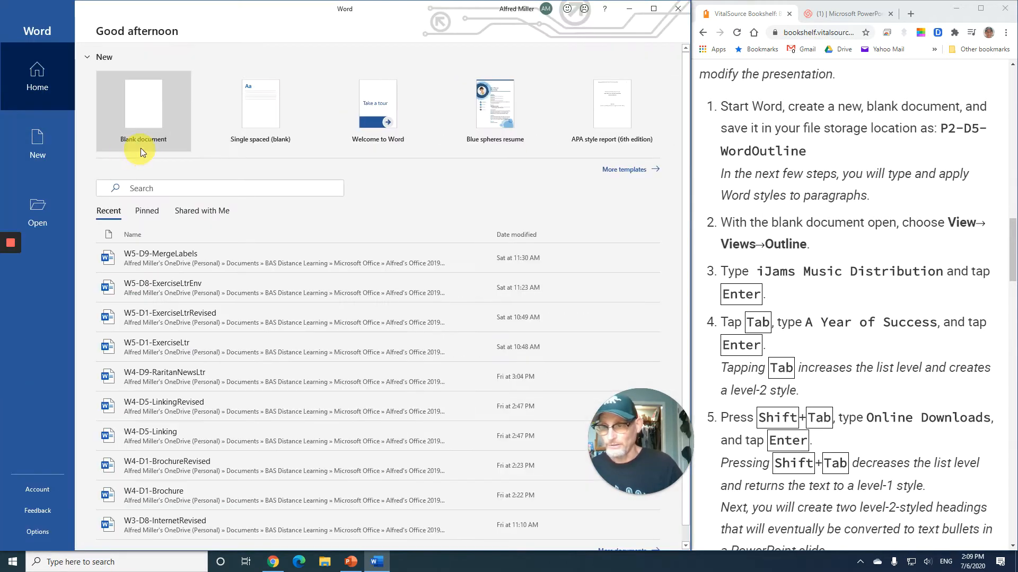
{"action": "left_click", "coordinate": [149, 119]}
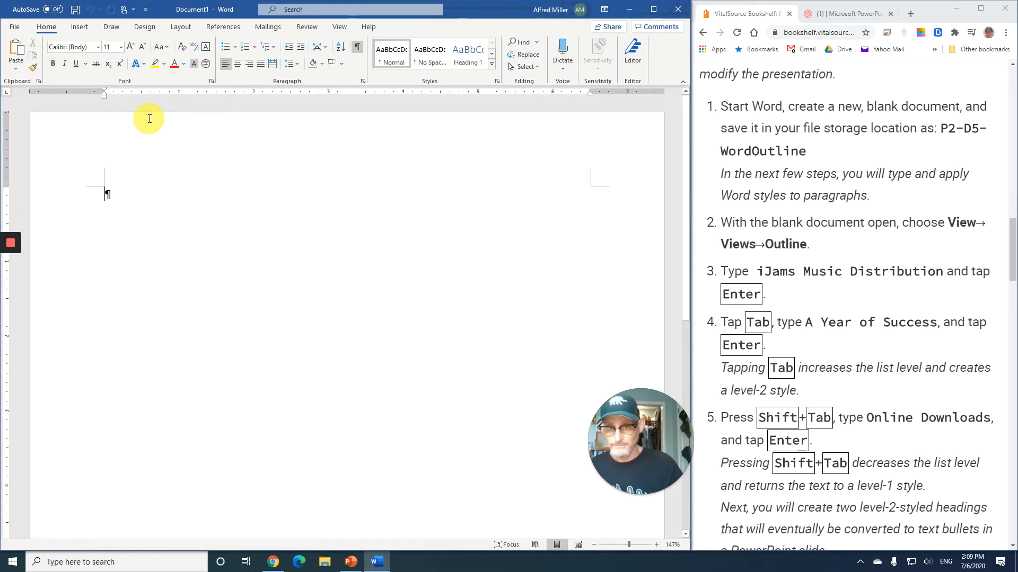
{"action": "left_click", "coordinate": [356, 47]}
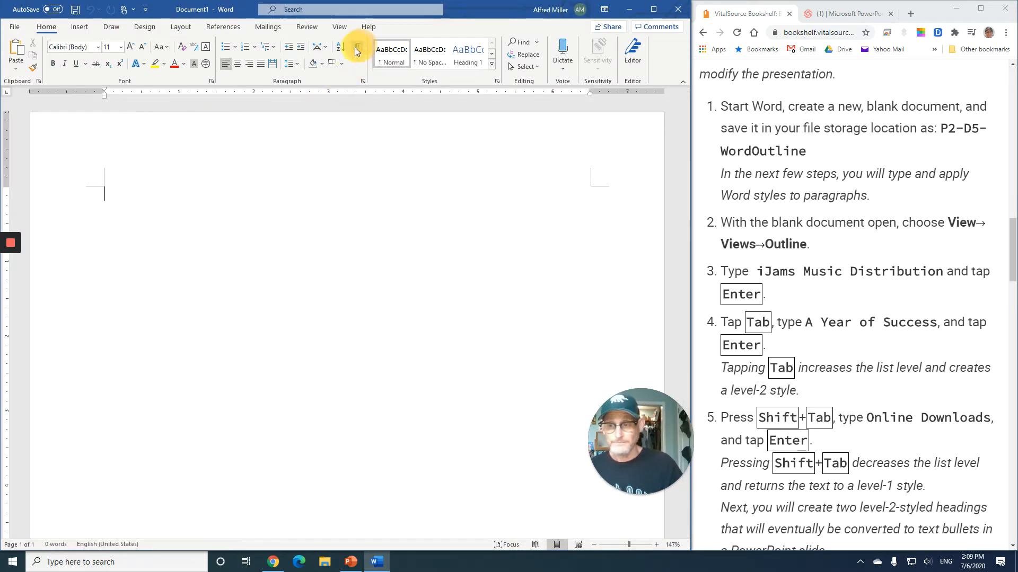
- Start saving the document and browse to PowerPoint Chapter 2 inside 4_PowerPoint, in the personal Office 2019 Student Files under BAS Distance Learning > Microsoft Office
{"action": "left_click", "coordinate": [14, 31]}
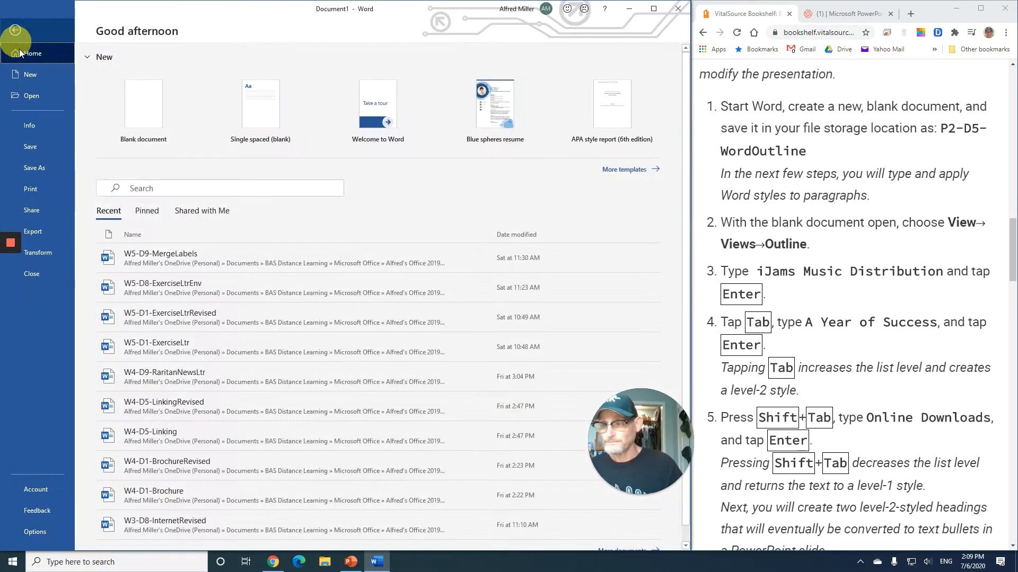
{"action": "left_click", "coordinate": [43, 153]}
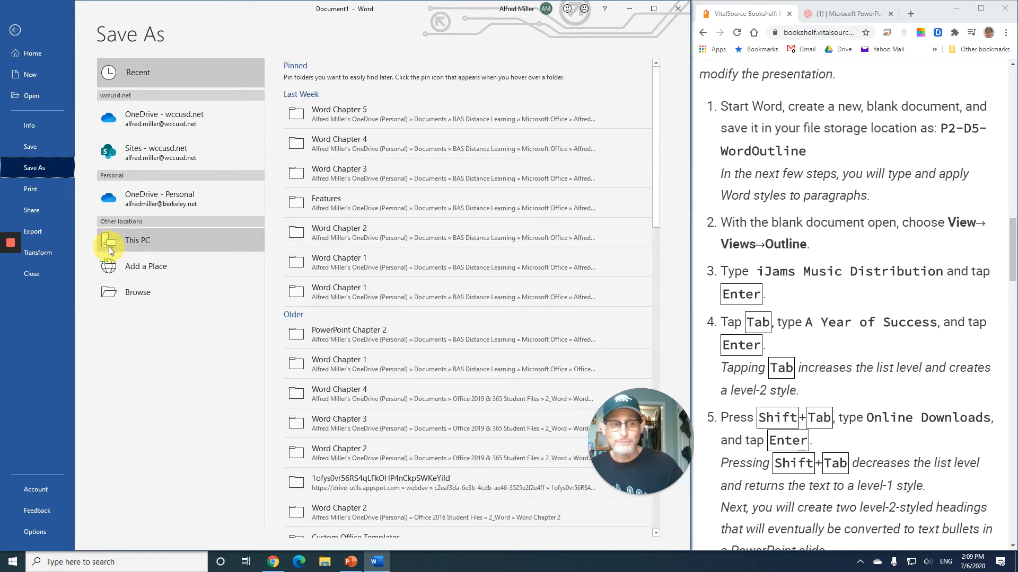
{"action": "left_click", "coordinate": [141, 293]}
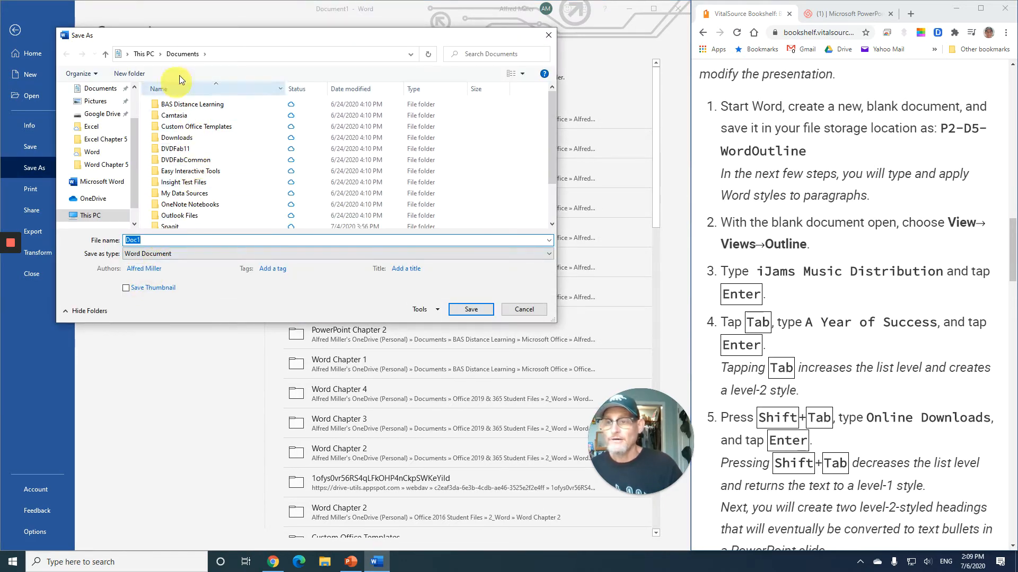
{"action": "double_click", "coordinate": [189, 104]}
{"action": "double_click", "coordinate": [187, 126]}
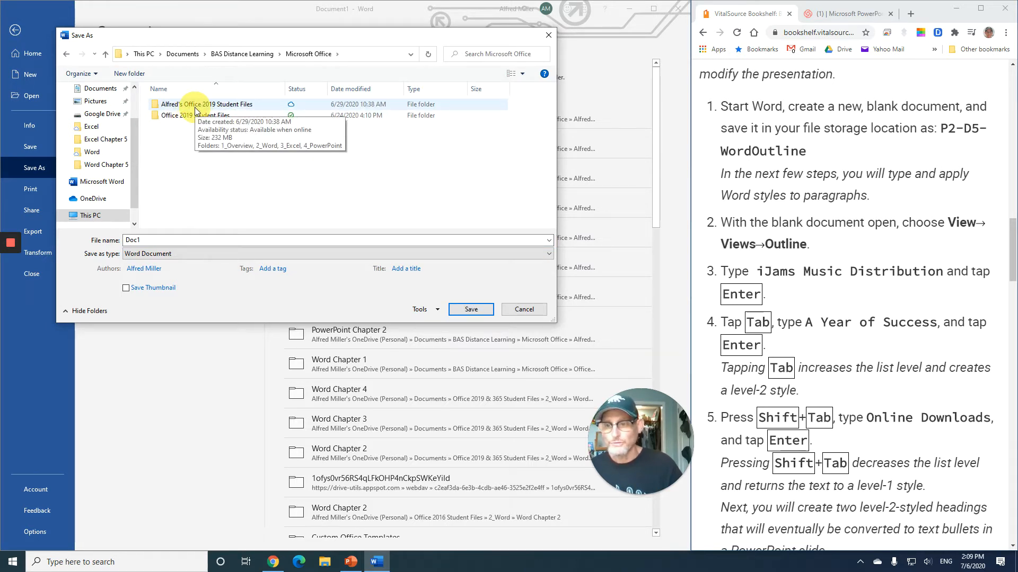
{"action": "double_click", "coordinate": [195, 106]}
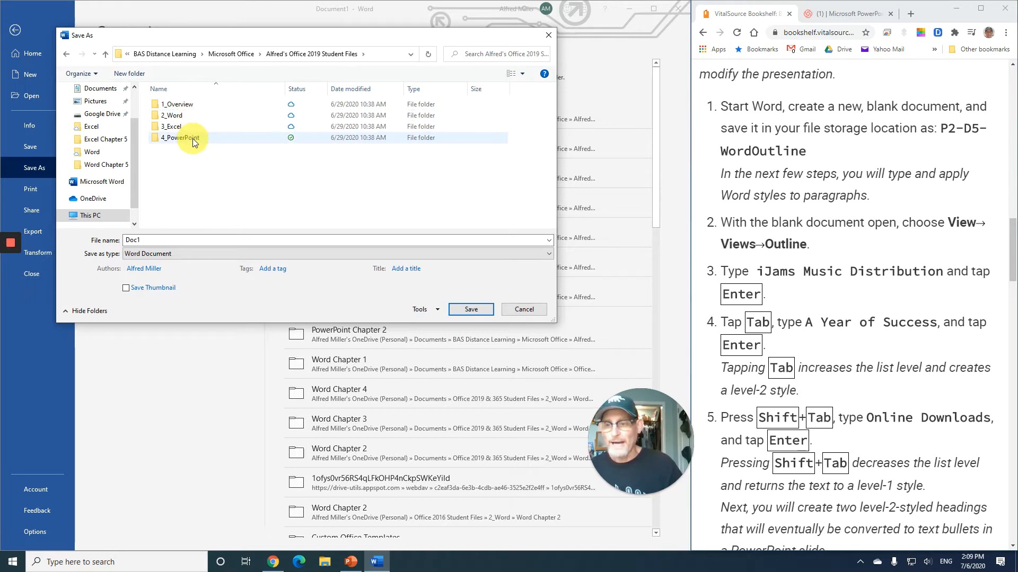
{"action": "double_click", "coordinate": [193, 139]}
{"action": "double_click", "coordinate": [196, 118]}
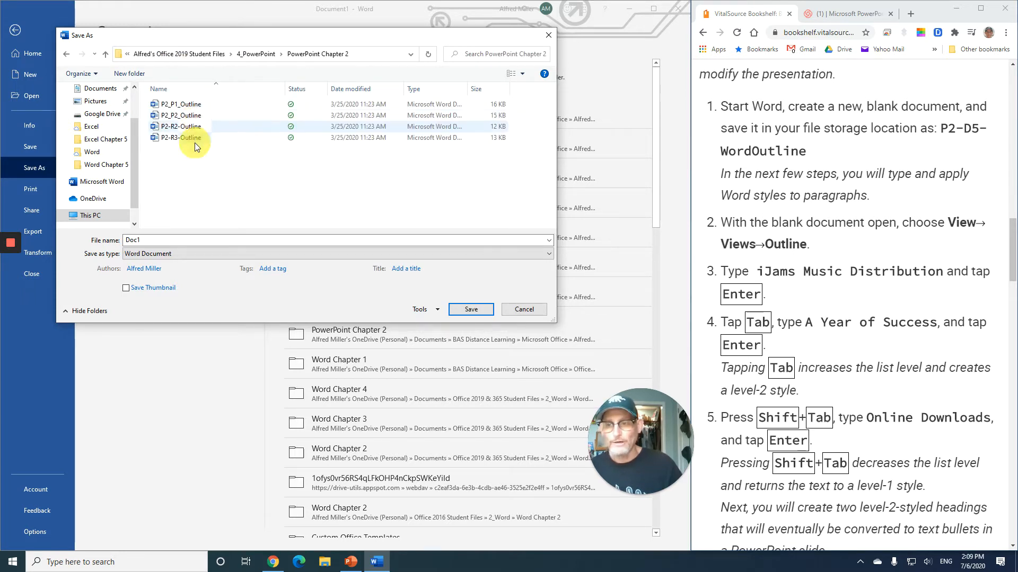
- Name the document P2-D5-WordOutline and save it as a Word Document in the PowerPoint Chapter 2 folder
{"action": "double_click", "coordinate": [179, 241]}
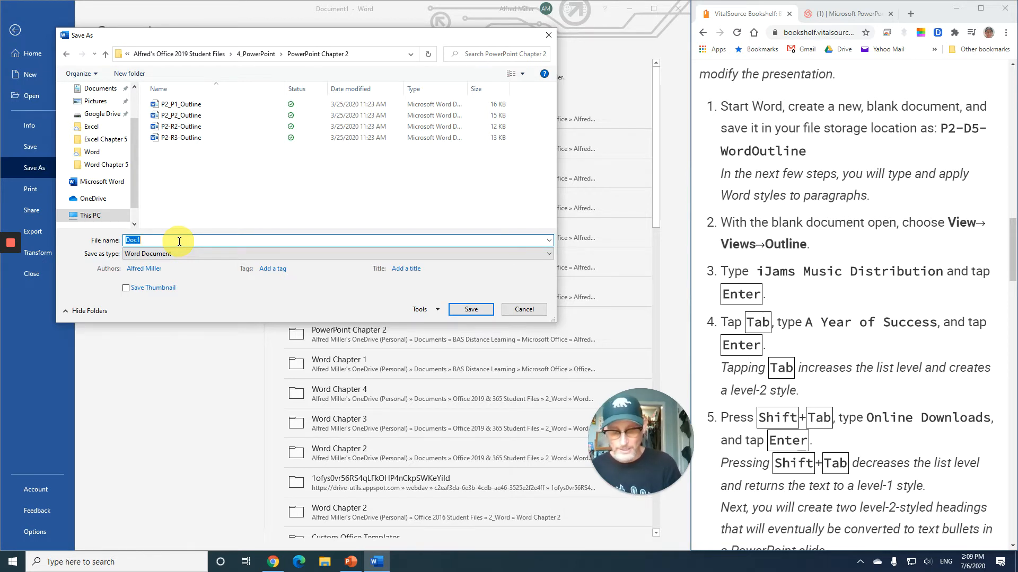
{"action": "type", "text": "P2-D5"}
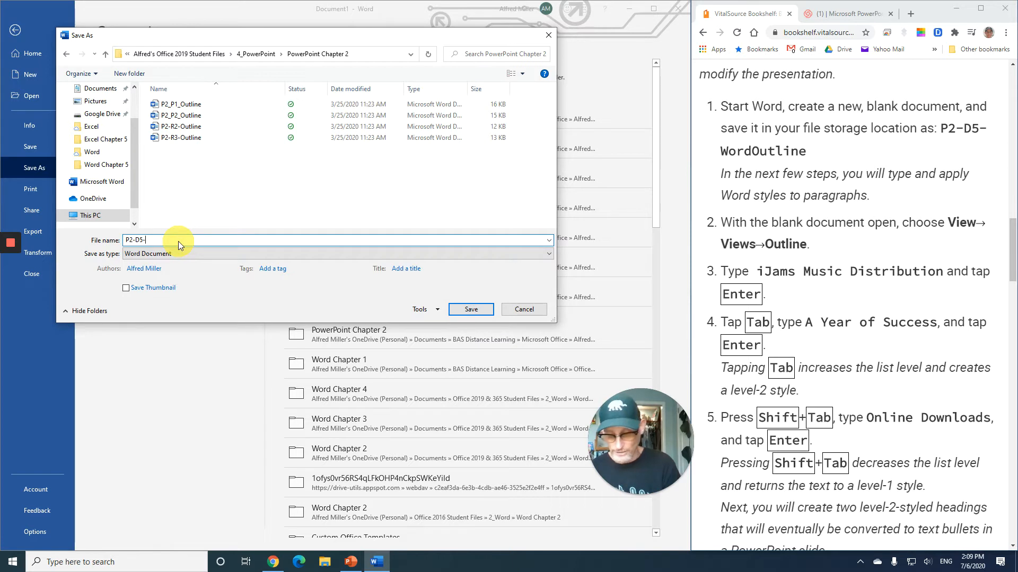
{"action": "type", "text": "-WordOu"}
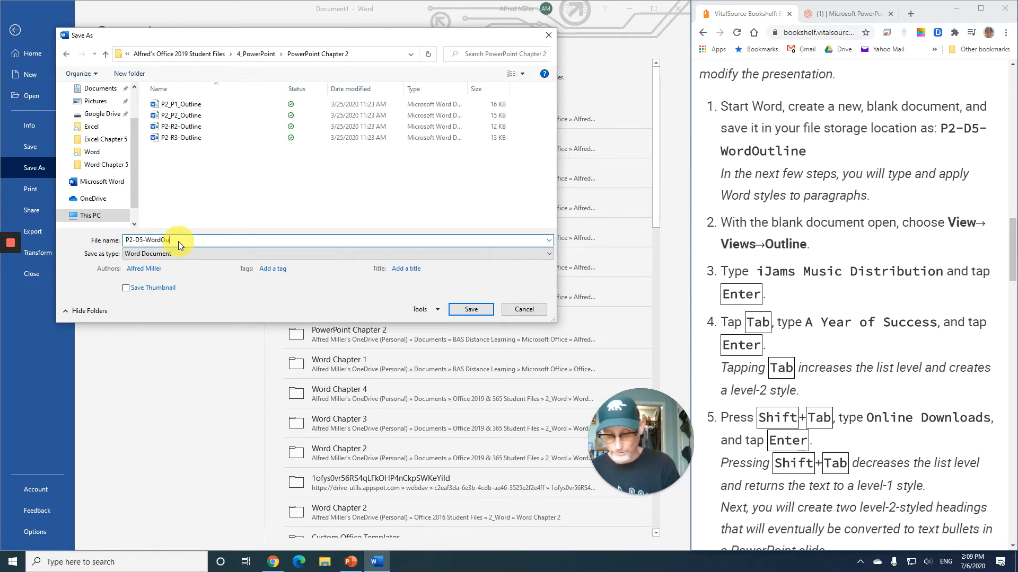
{"action": "type", "text": "tline"}
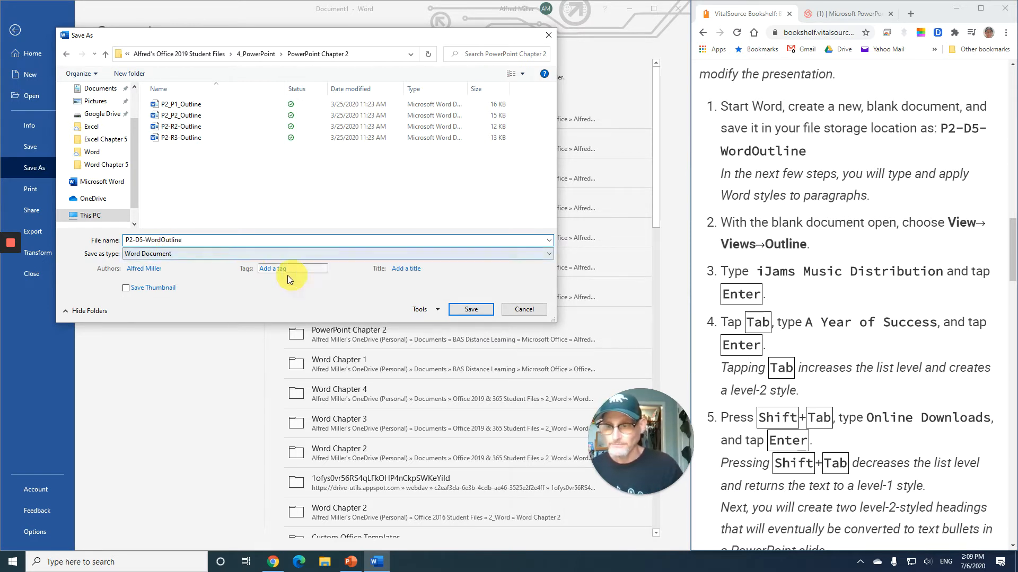
{"action": "left_click", "coordinate": [466, 308]}
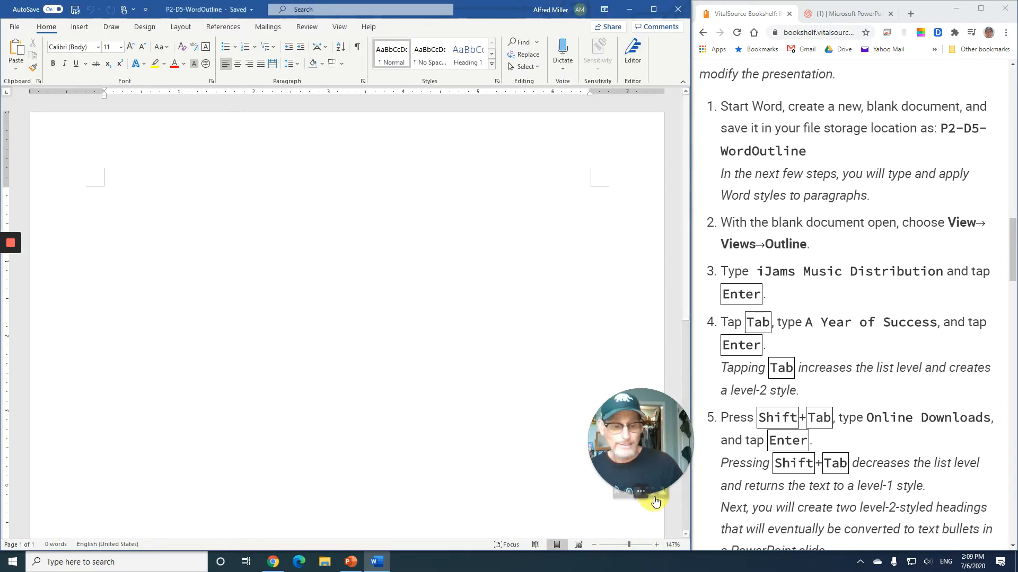
- Enlarge the blank page to 200% and shift the view sideways so the writing area fills the window
{"action": "left_click", "coordinate": [656, 544]}
{"action": "left_click", "coordinate": [656, 545]}
{"action": "left_click", "coordinate": [656, 545]}
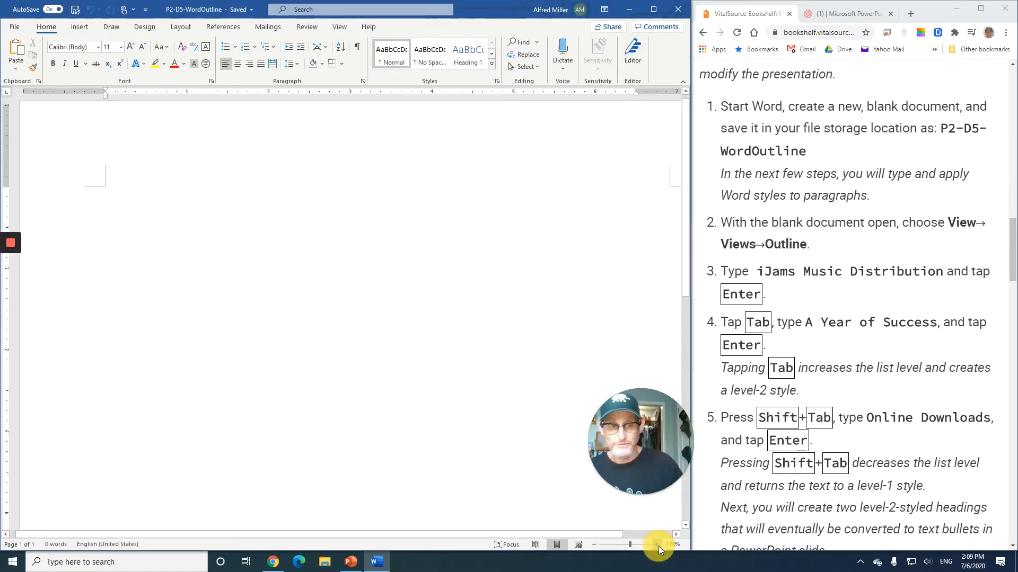
{"action": "left_click", "coordinate": [658, 545]}
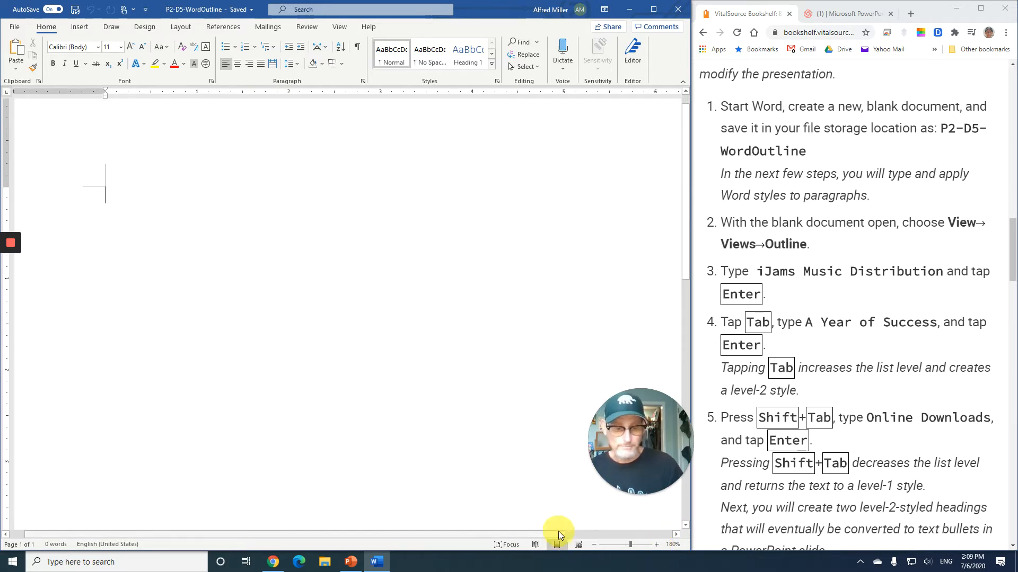
{"action": "left_click_drag", "start_coordinate": [553, 536], "coordinate": [619, 535]}
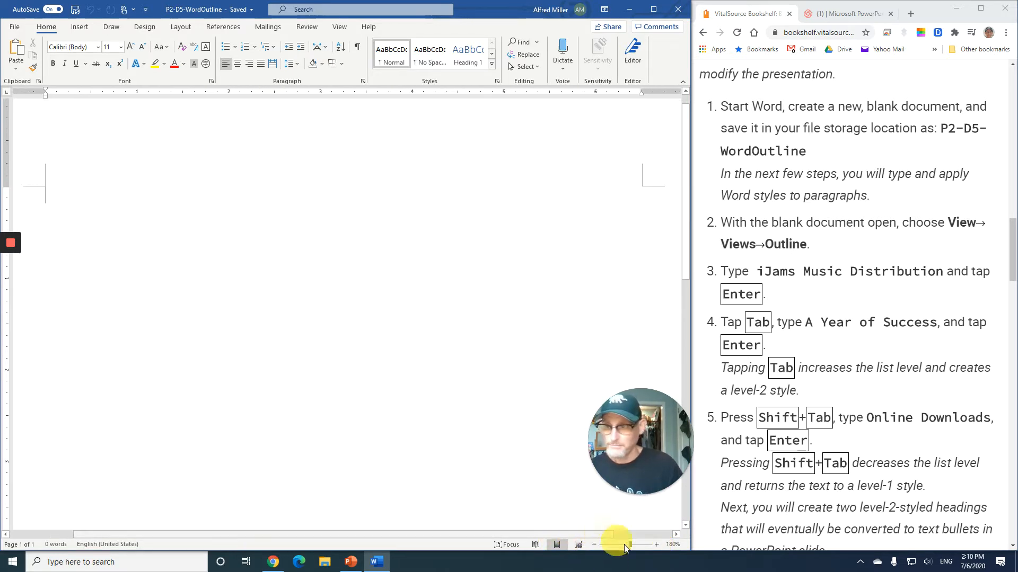
{"action": "left_click", "coordinate": [657, 546]}
{"action": "left_click", "coordinate": [657, 545]}
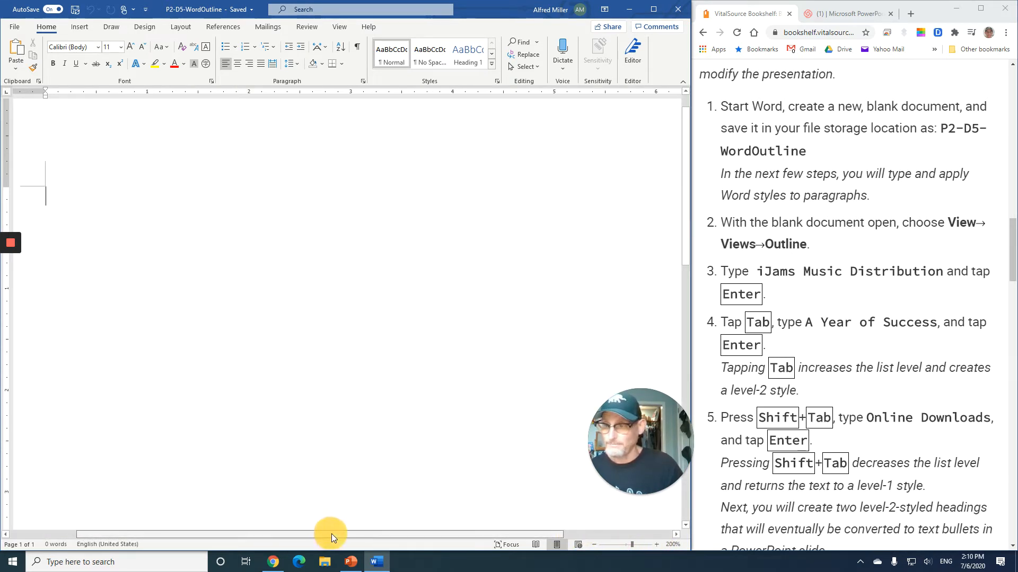
{"action": "left_click_drag", "start_coordinate": [332, 533], "coordinate": [344, 533]}
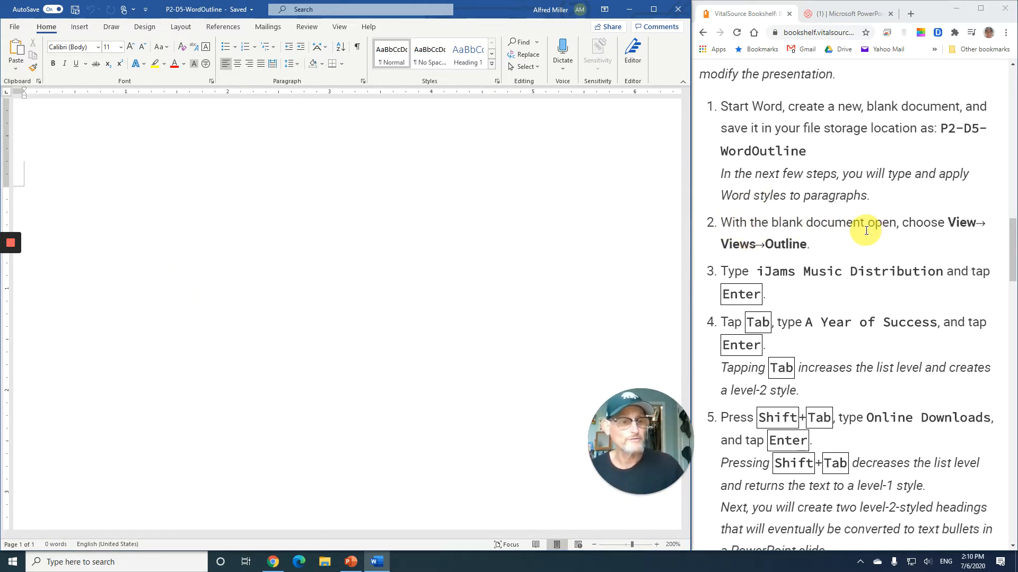
- Display the document in Outline view and set its zoom to 200%
{"action": "left_click", "coordinate": [340, 29]}
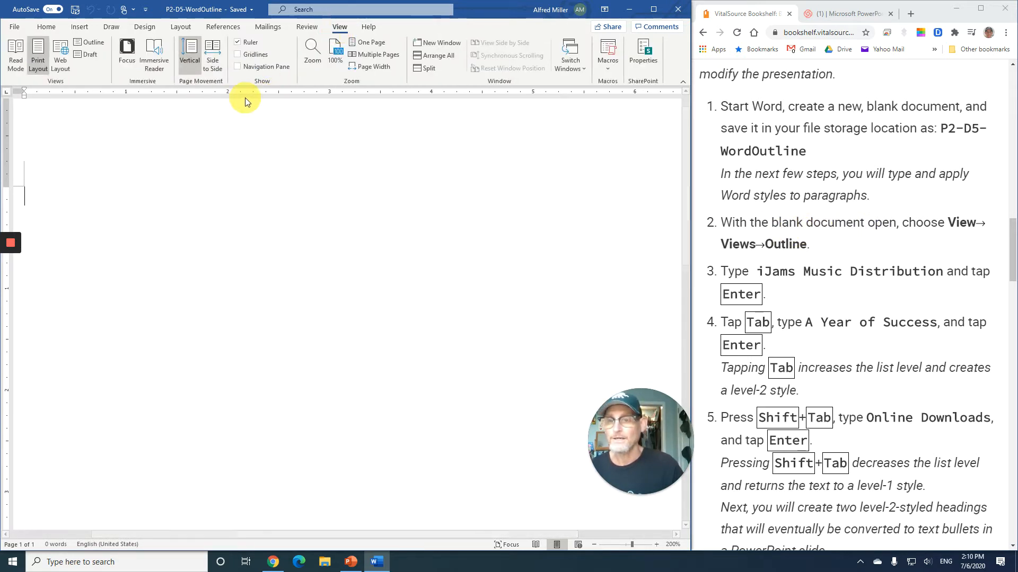
{"action": "left_click", "coordinate": [85, 45]}
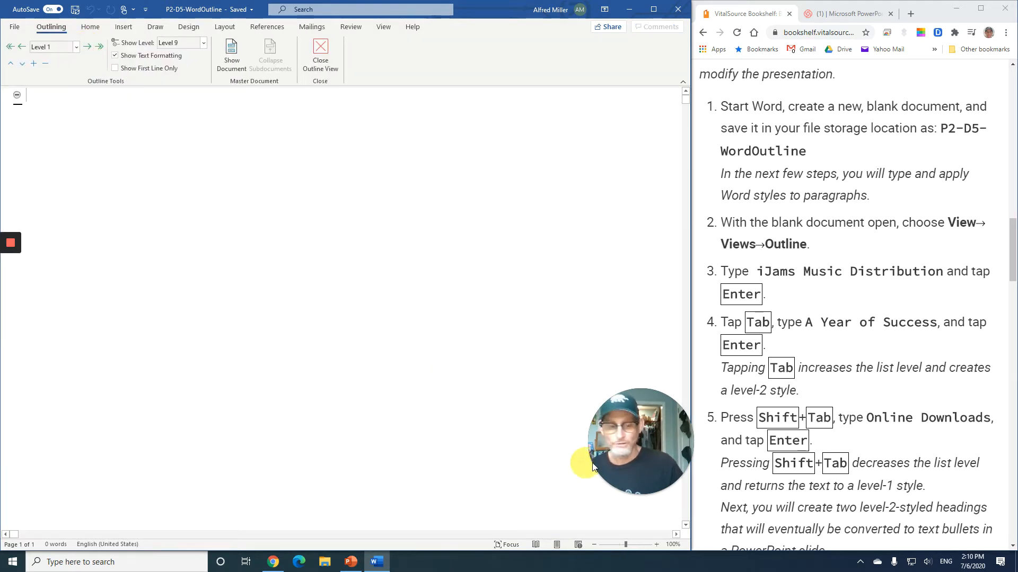
{"action": "left_click", "coordinate": [654, 544]}
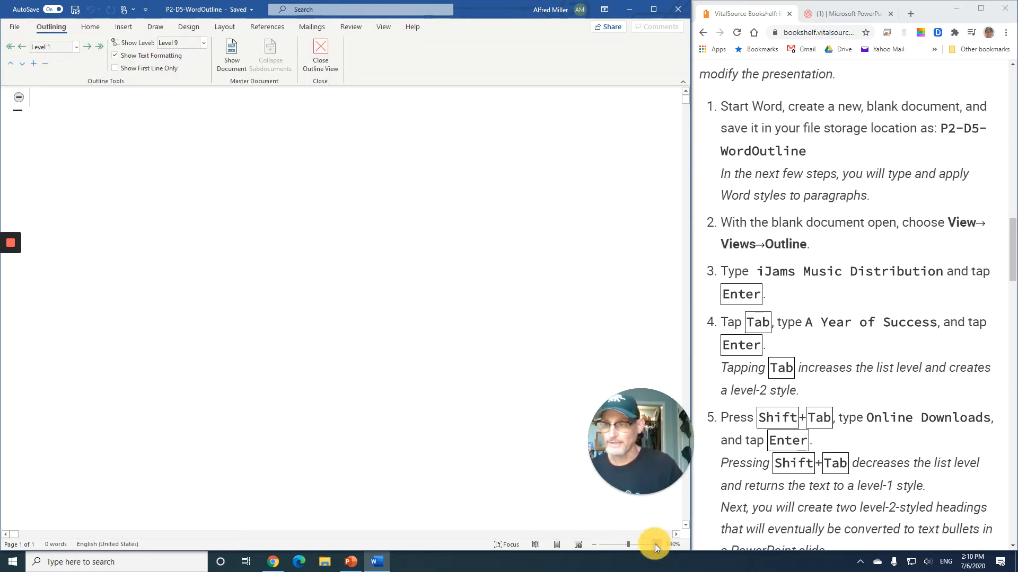
{"action": "left_click", "coordinate": [655, 544]}
{"action": "left_click", "coordinate": [655, 545]}
{"action": "left_click", "coordinate": [655, 544]}
{"action": "left_click", "coordinate": [655, 544]}
{"action": "left_click", "coordinate": [654, 545]}
{"action": "left_click", "coordinate": [655, 544]}
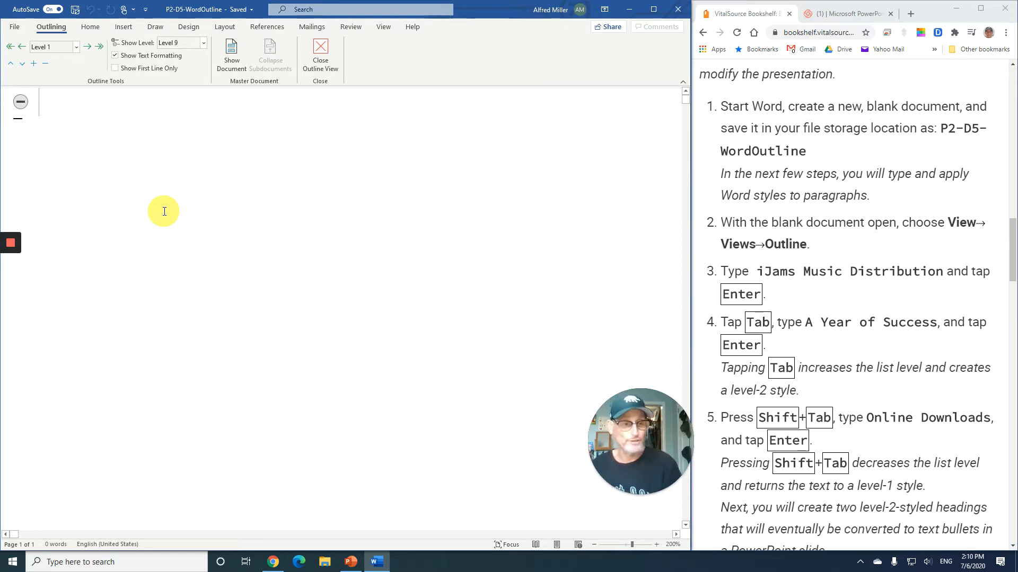
- Enter "iJams Music Distribution" as the first level-1 heading of the outline and start a new line below it
{"action": "scroll", "coordinate": [828, 408], "scroll_direction": "down", "scroll_amount": 1}
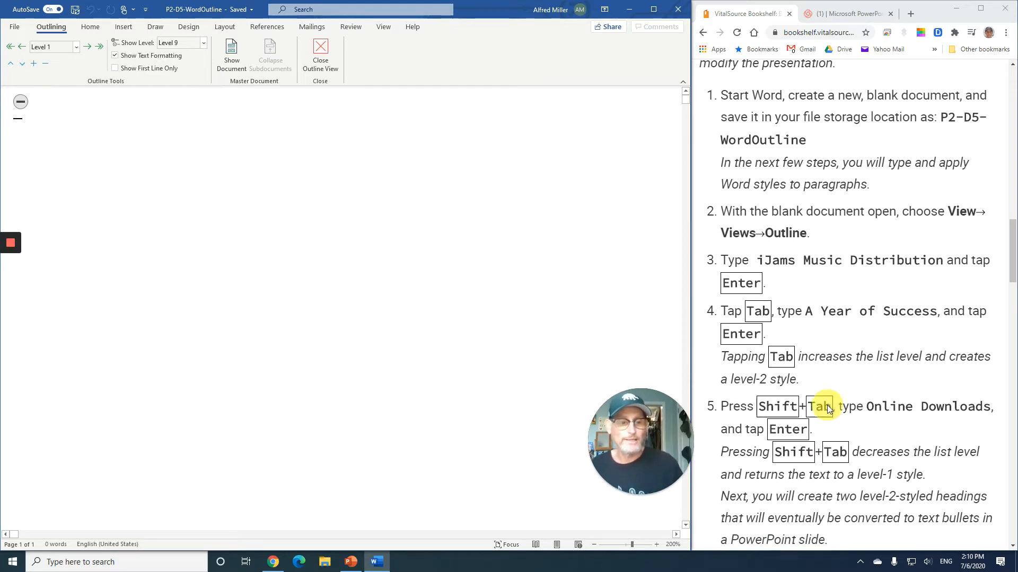
{"action": "scroll", "coordinate": [829, 408], "scroll_direction": "down", "scroll_amount": 3}
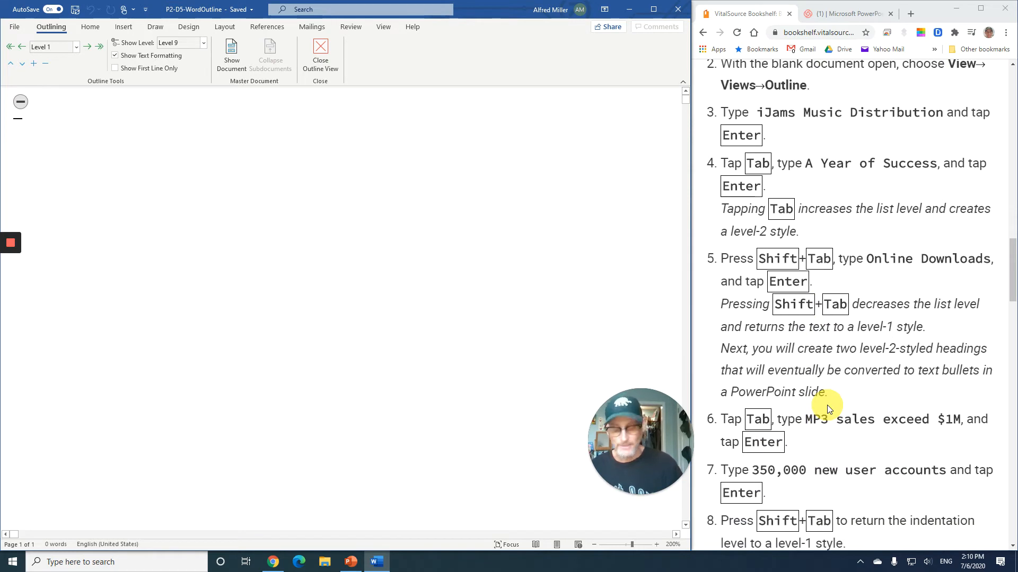
{"action": "type", "text": "iJams "}
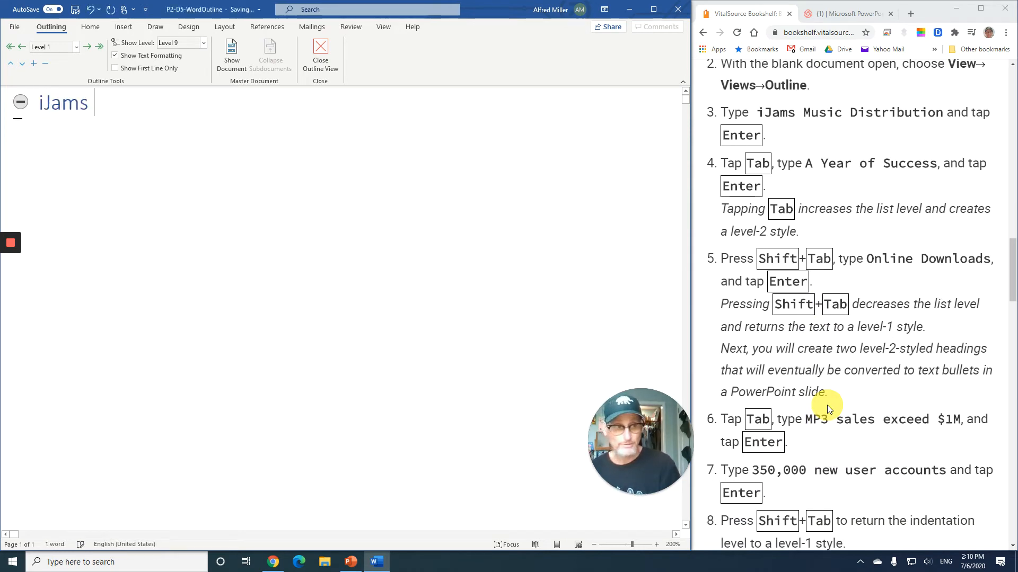
{"action": "type", "text": "Music"}
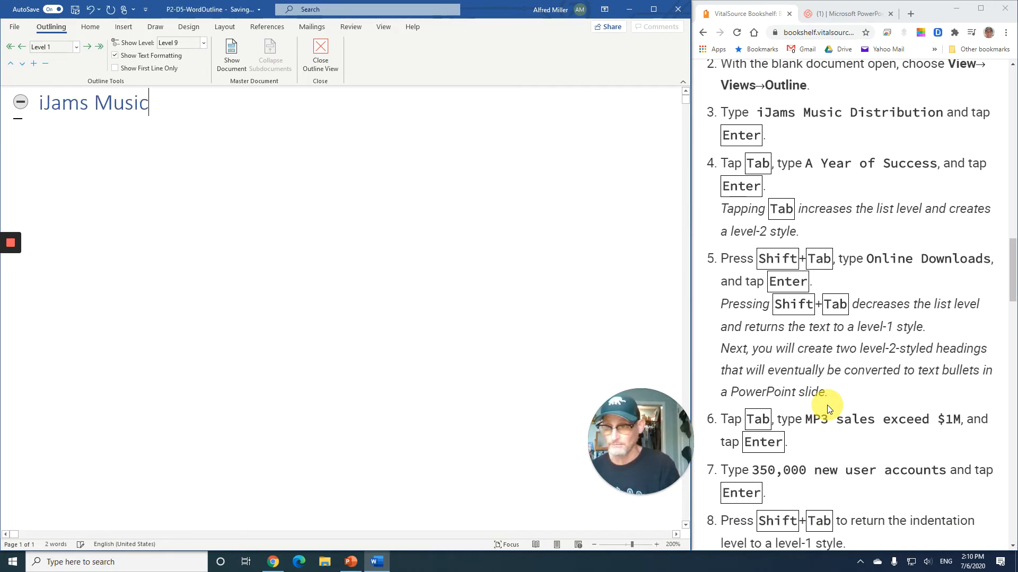
{"action": "type", "text": " Distri"}
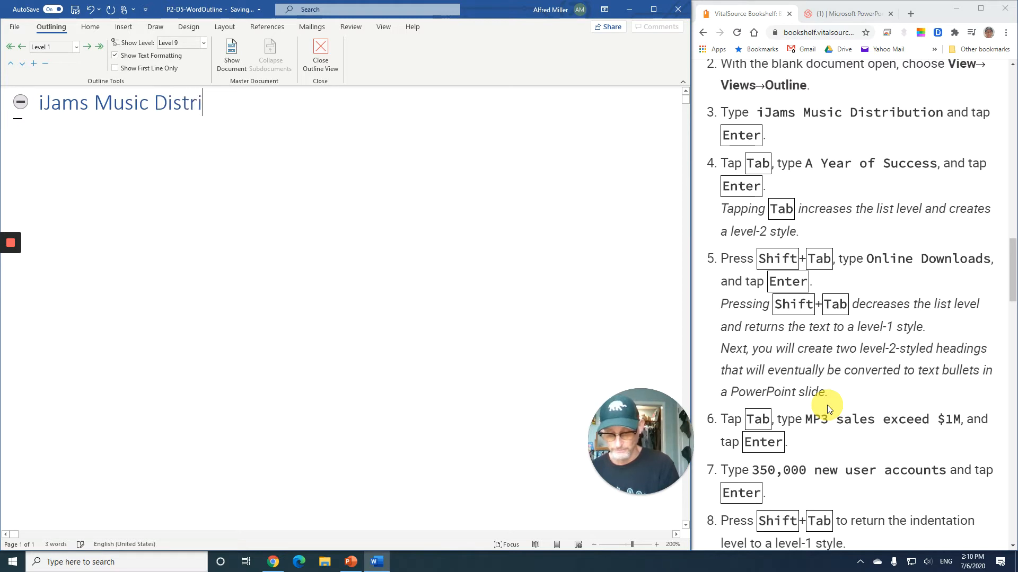
{"action": "type", "text": "bution"}
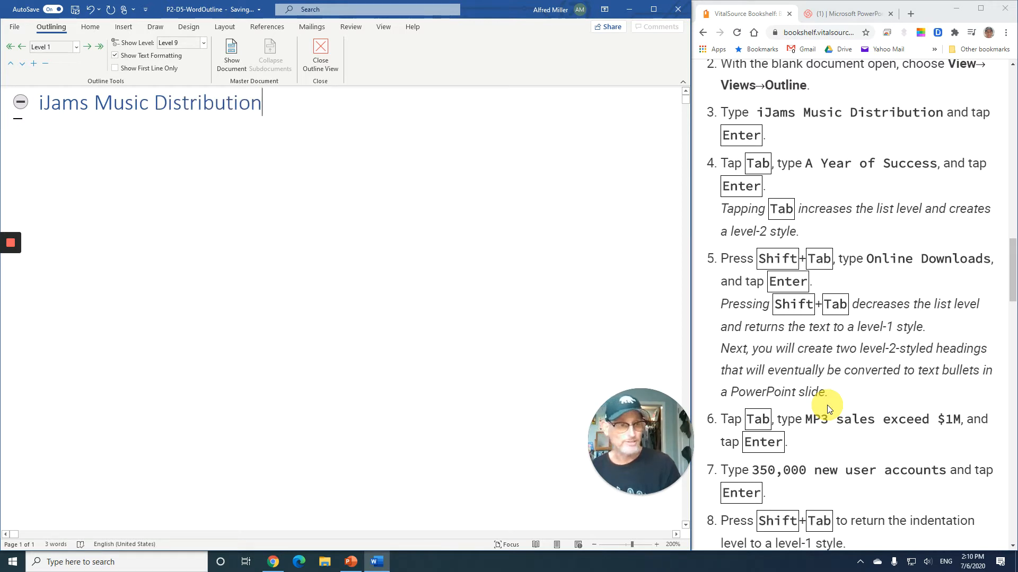
{"action": "key", "text": "Return"}
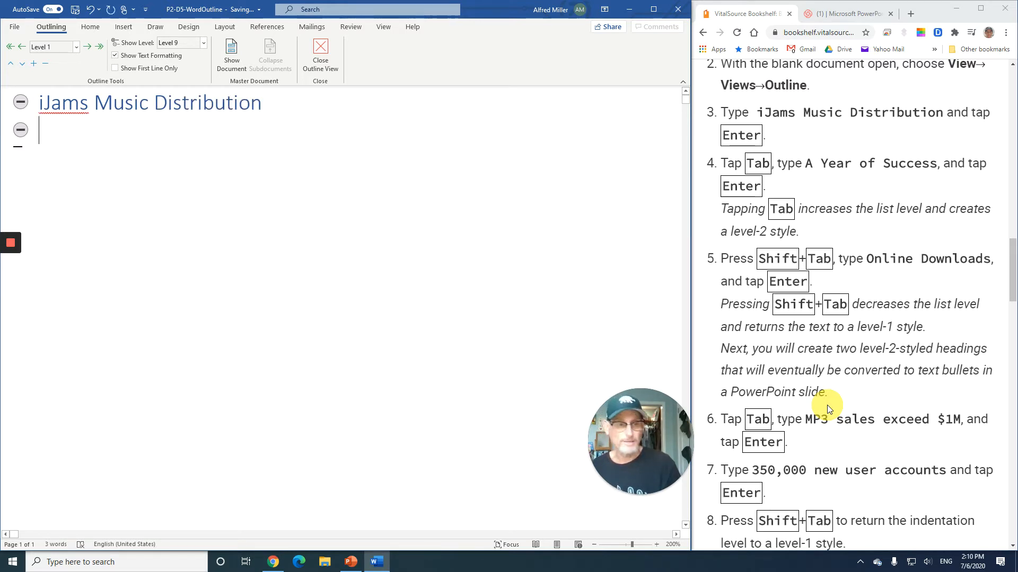
- Add "A Year of Success" as a level-2 heading under iJams Music Distribution and start a new line
{"action": "key", "text": "Tab"}
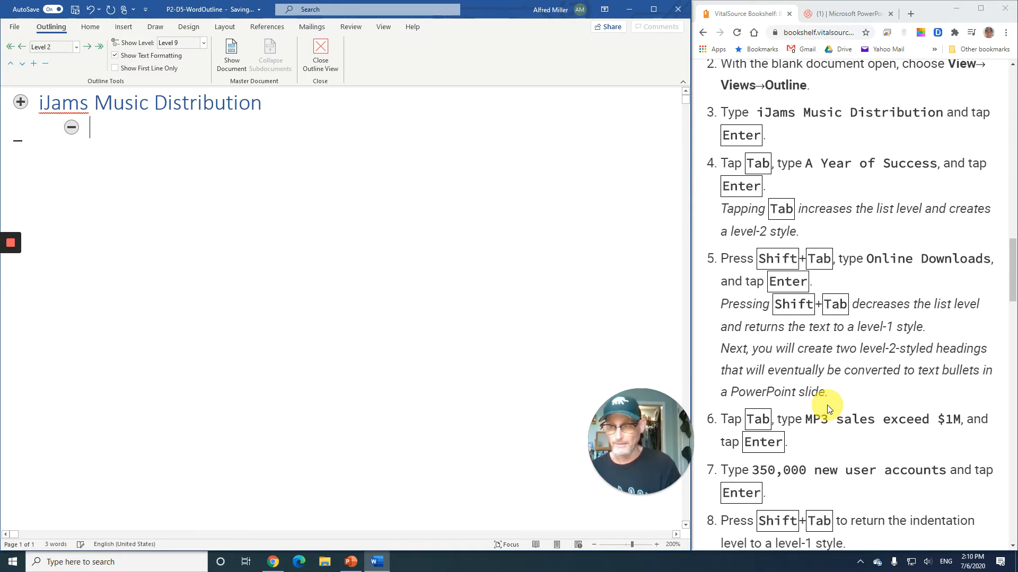
{"action": "type", "text": "A "}
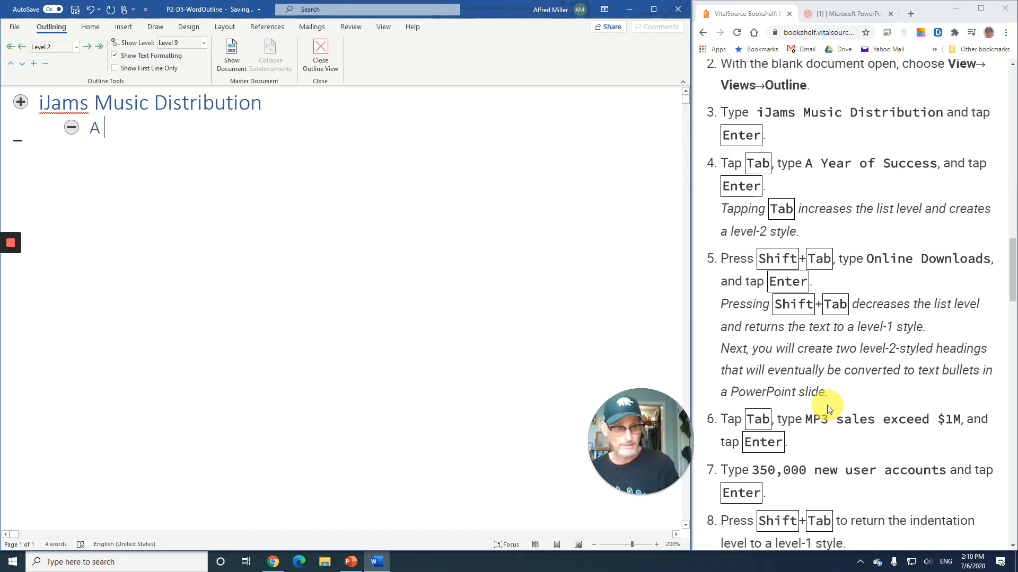
{"action": "type", "text": "Year of "}
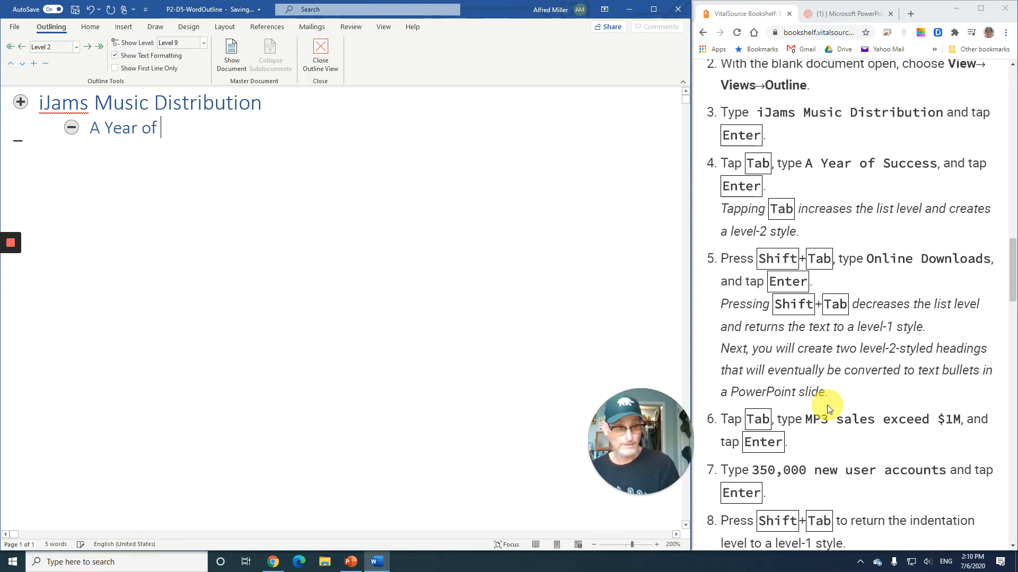
{"action": "type", "text": "Success"}
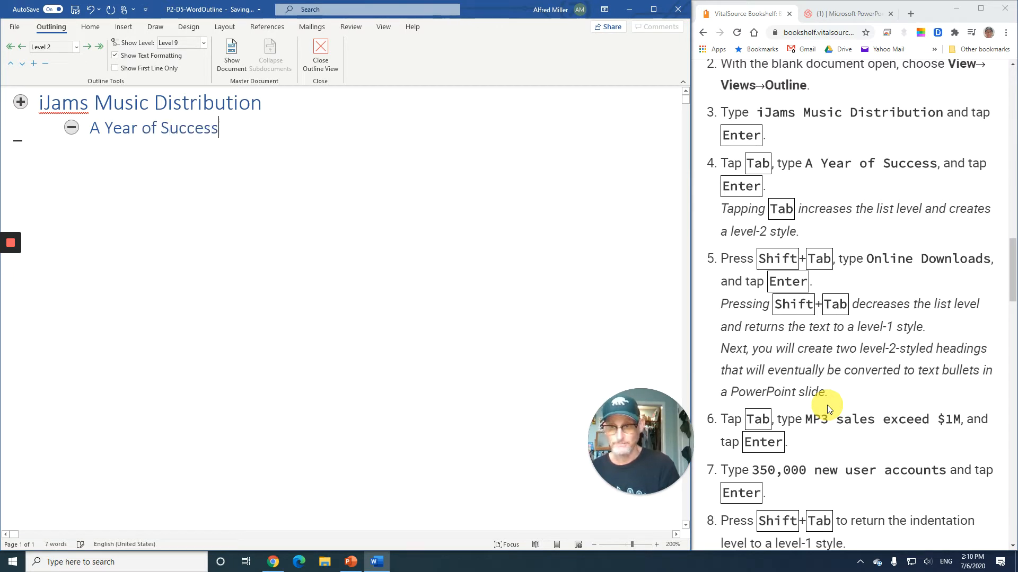
{"action": "key", "text": "Return"}
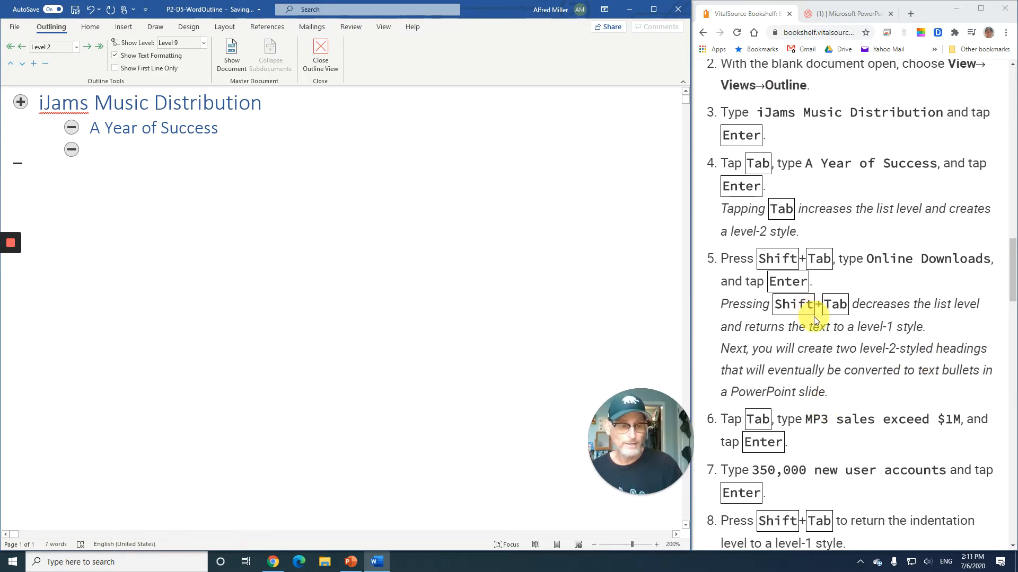
- Return the new line to level 1, enter the heading "Online Downloads" and start another line
{"action": "scroll", "coordinate": [813, 316], "scroll_direction": "down", "scroll_amount": 3}
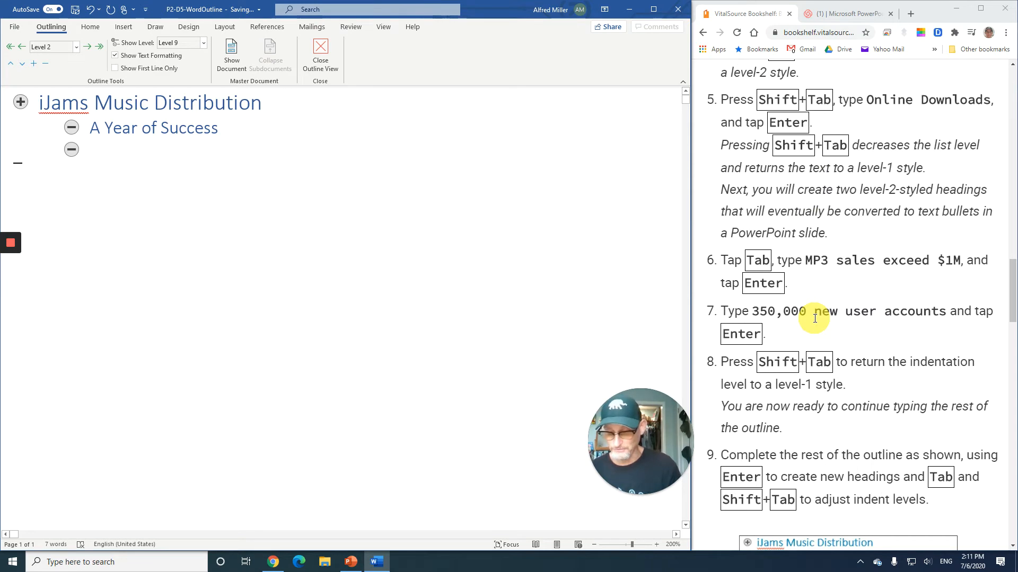
{"action": "key", "text": "shift+Tab"}
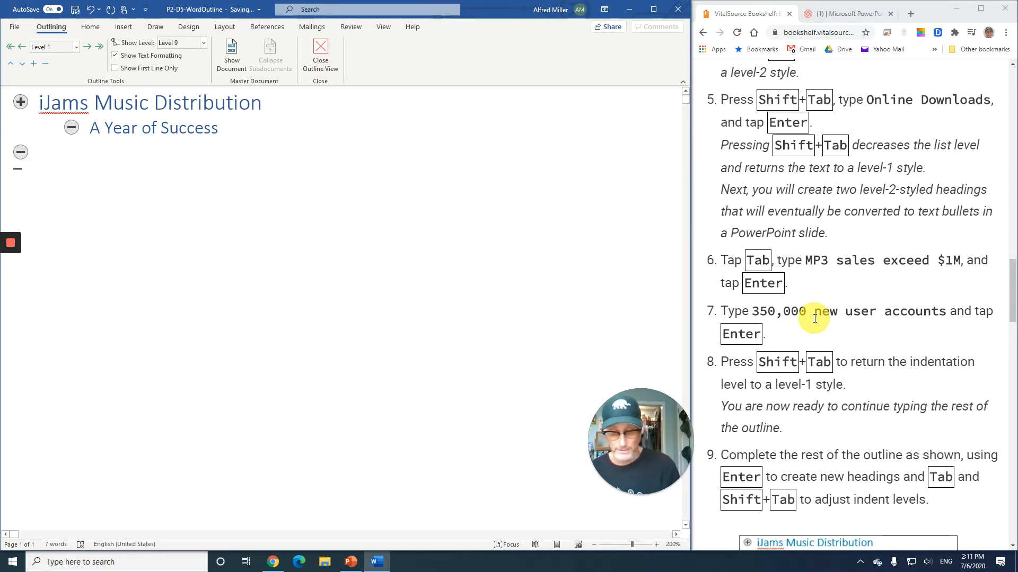
{"action": "type", "text": "Onlin"}
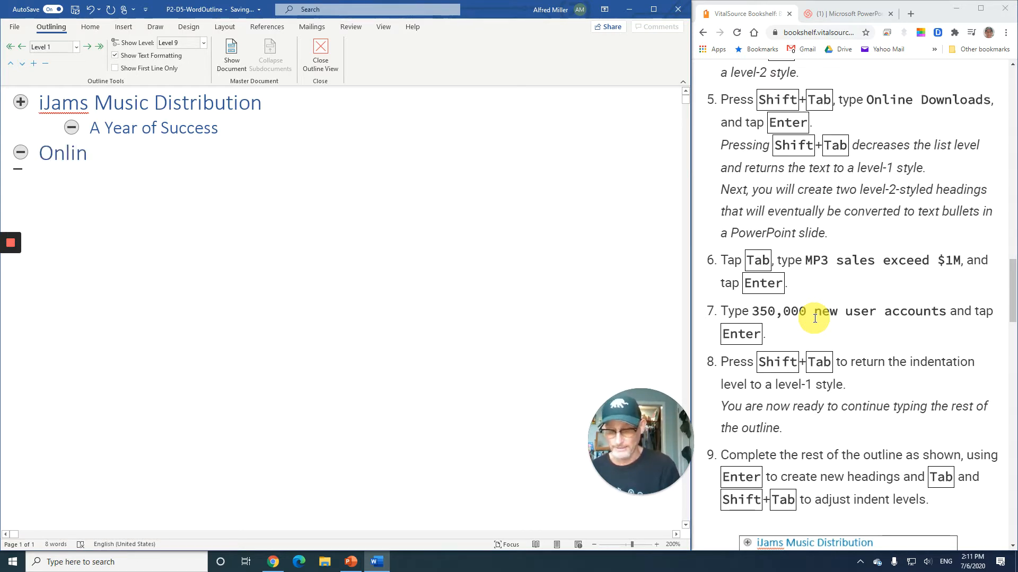
{"action": "type", "text": "e Downlo"}
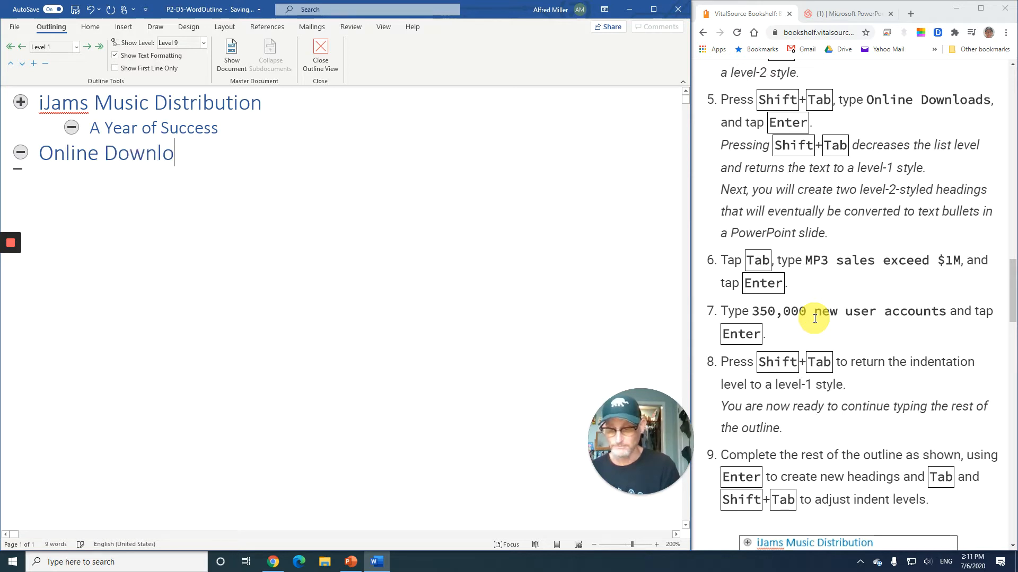
{"action": "type", "text": "ads"}
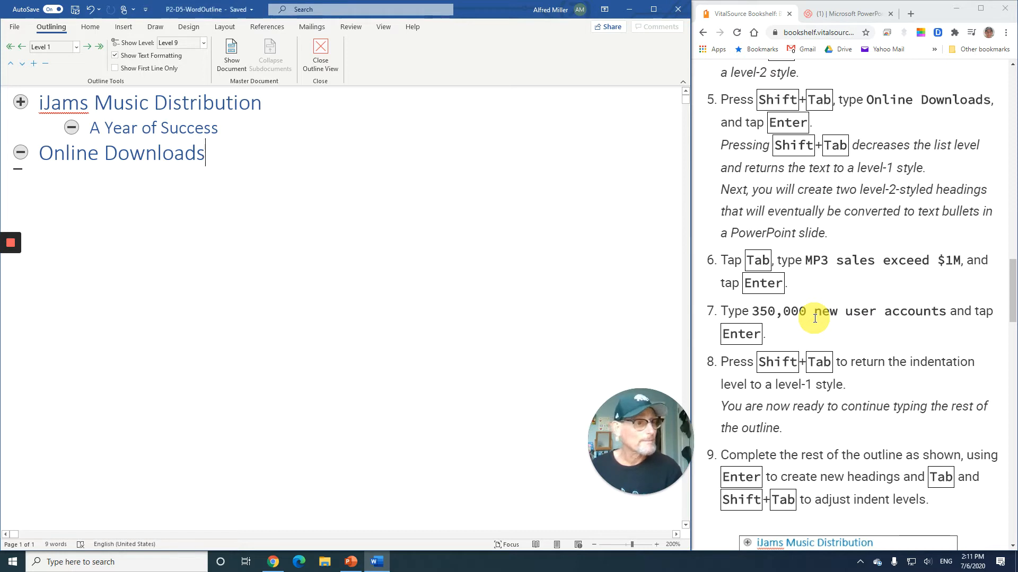
{"action": "key", "text": "Return"}
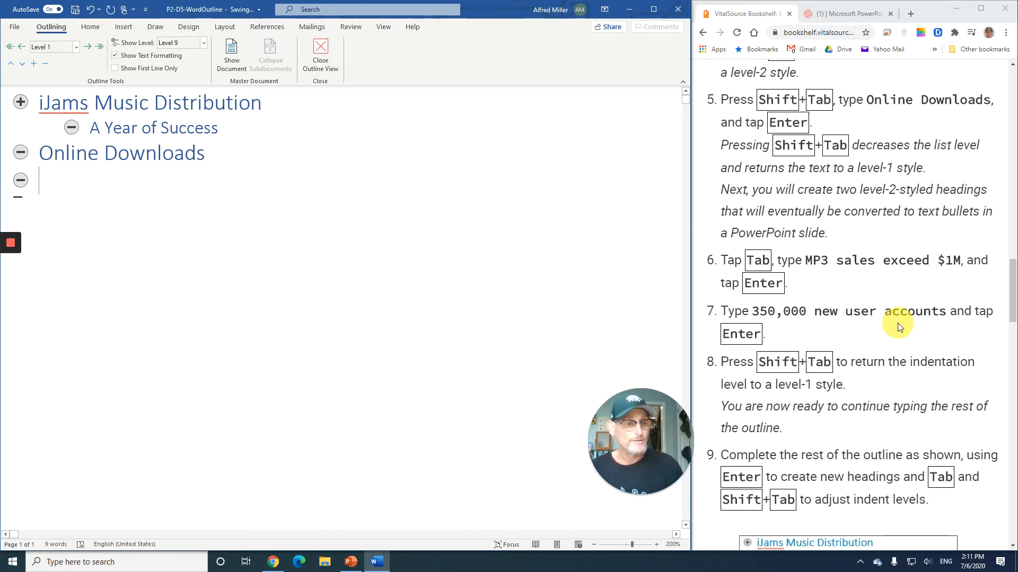
- Add "MP3 sales exceed $1M" as a level-2 heading under Online Downloads and start a new line
{"action": "scroll", "coordinate": [901, 323], "scroll_direction": "down", "scroll_amount": 3}
{"action": "key", "text": "Tab"}
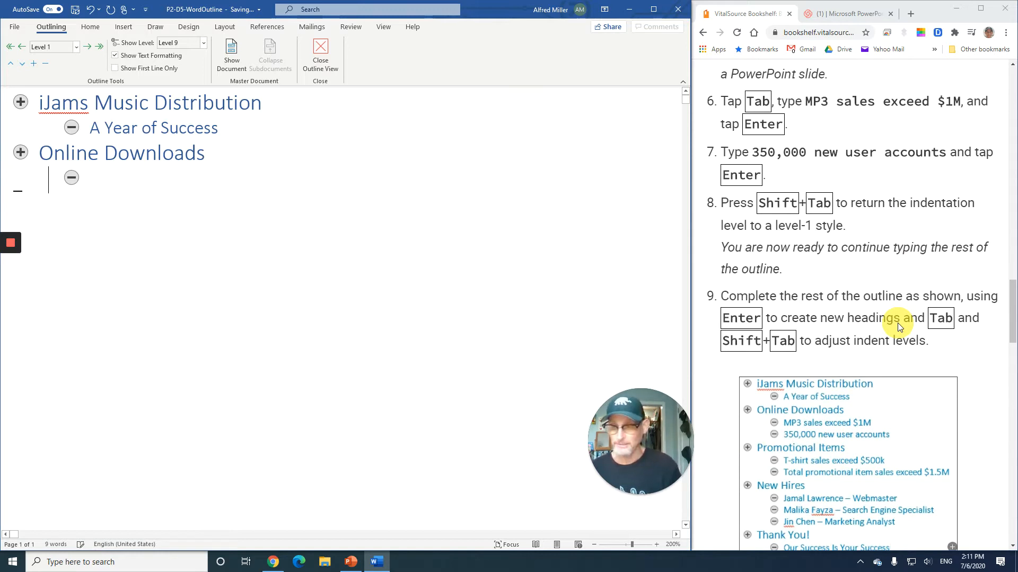
{"action": "type", "text": "M"}
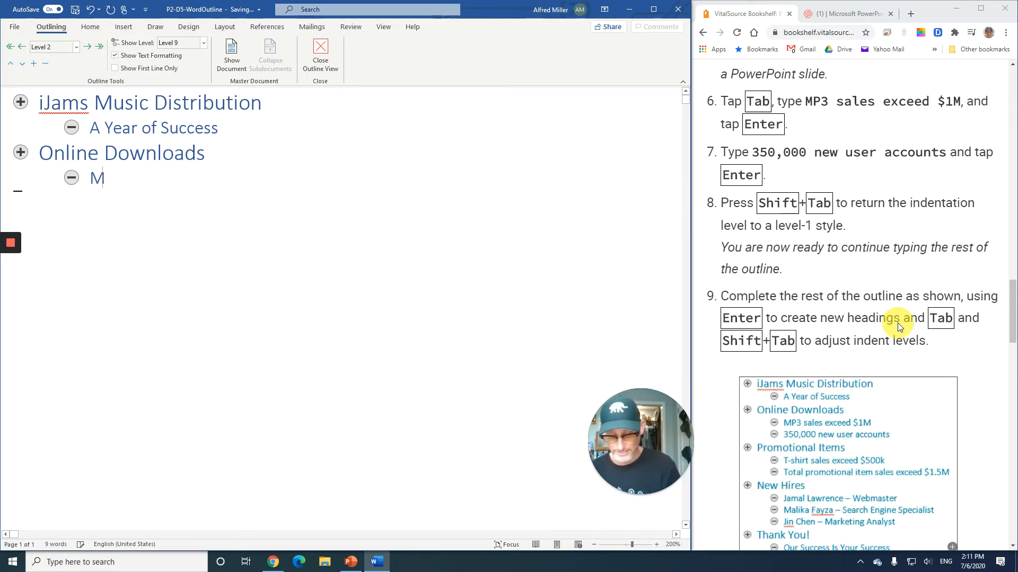
{"action": "type", "text": "P3 sal"}
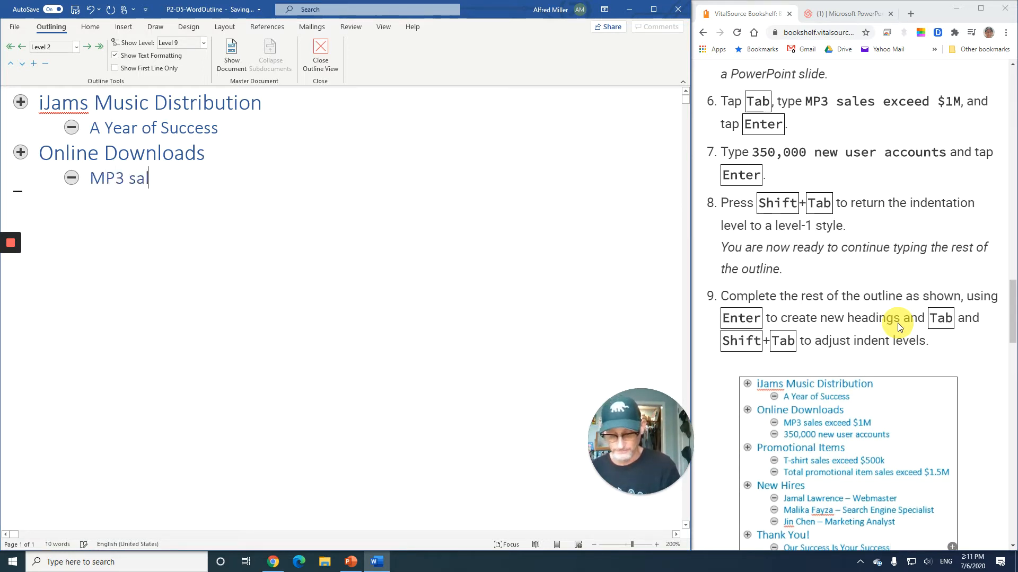
{"action": "type", "text": "es exc"}
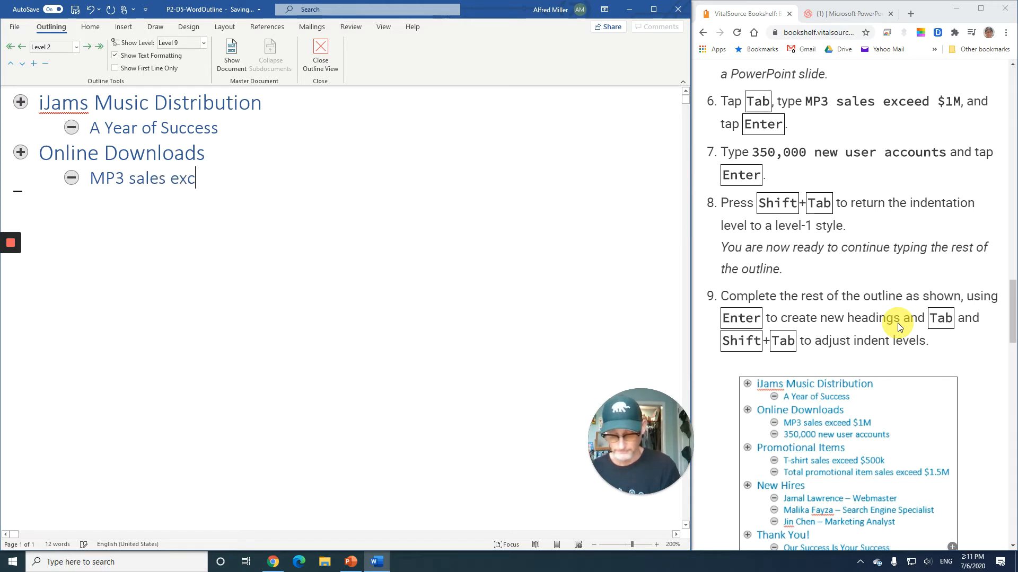
{"action": "type", "text": "eed "}
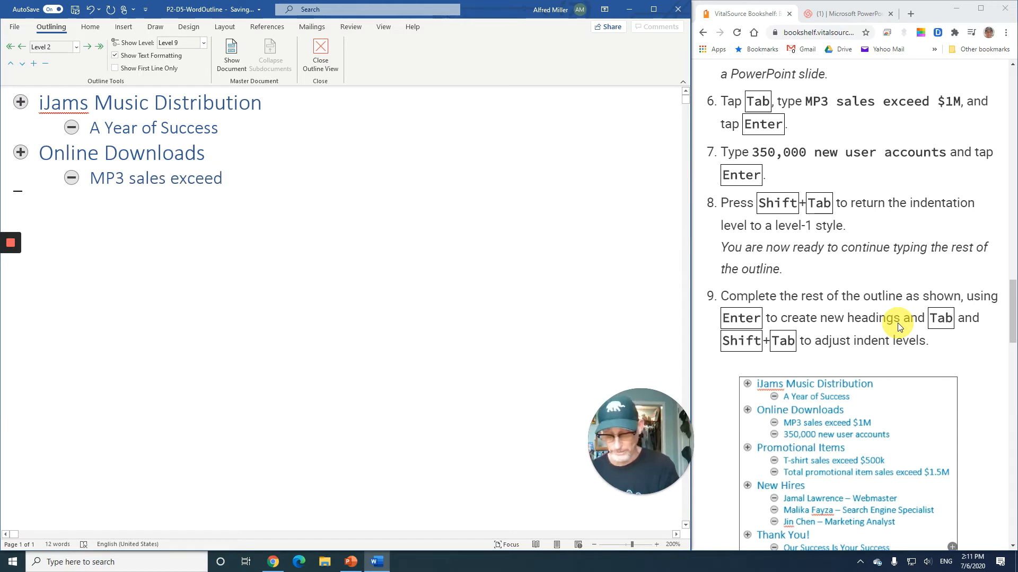
{"action": "type", "text": "$1"}
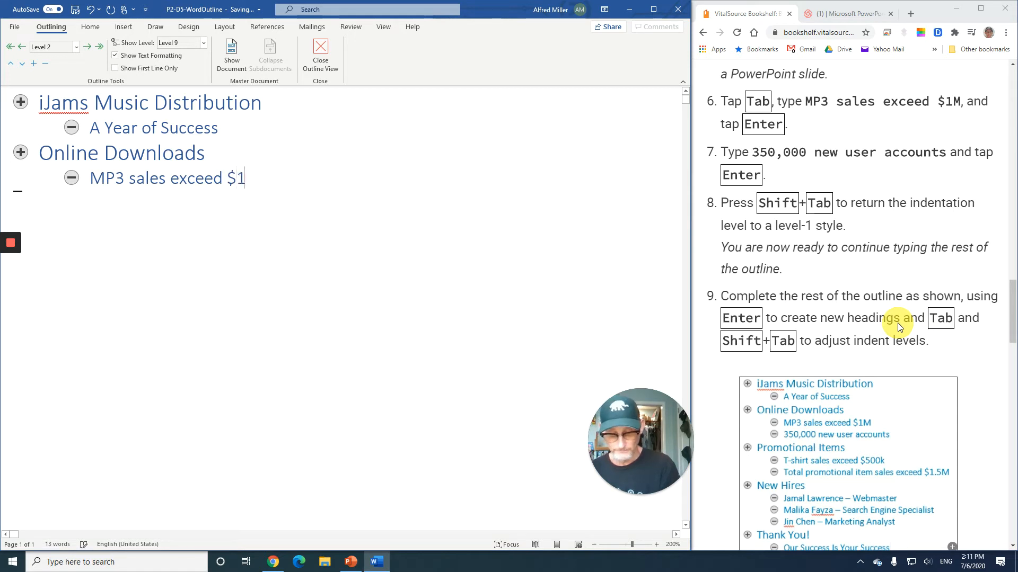
{"action": "type", "text": "M"}
{"action": "key", "text": "Return"}
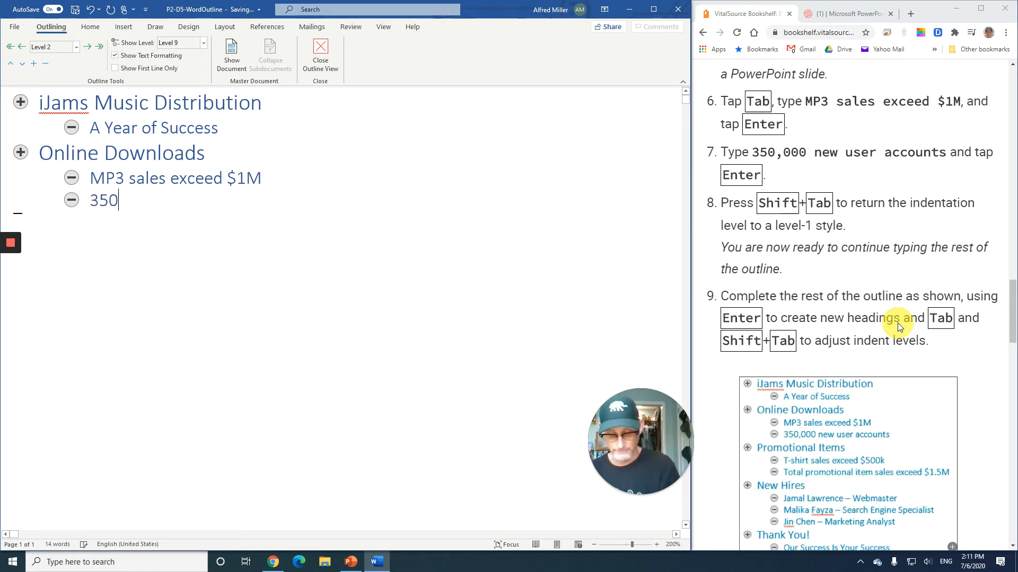
- Enter "350,00 new user accounts" as the second level-2 heading under Online Downloads and start a new line
{"action": "type", "text": "350,00"}
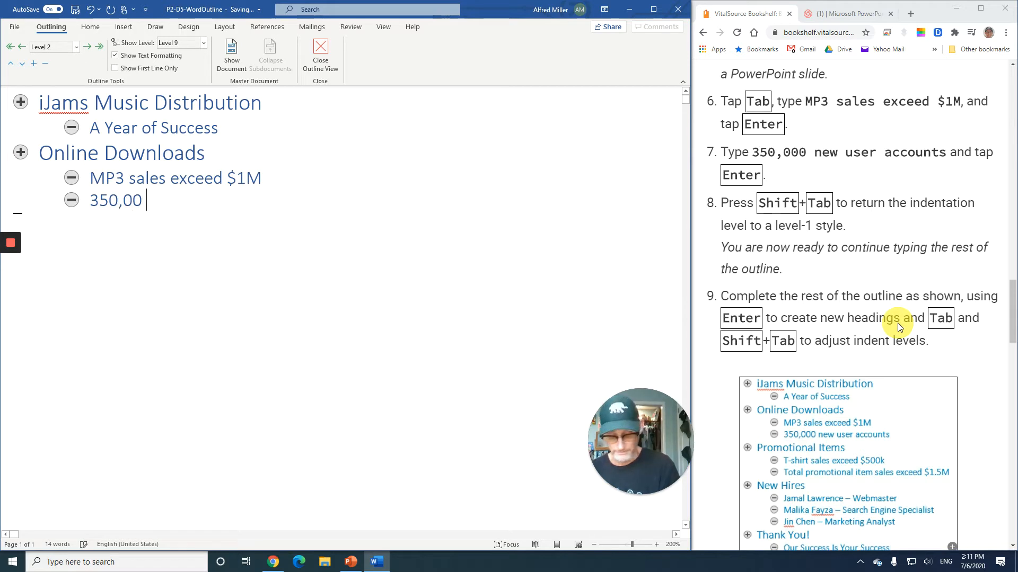
{"action": "type", "text": " new use"}
{"action": "type", "text": "r accounts"}
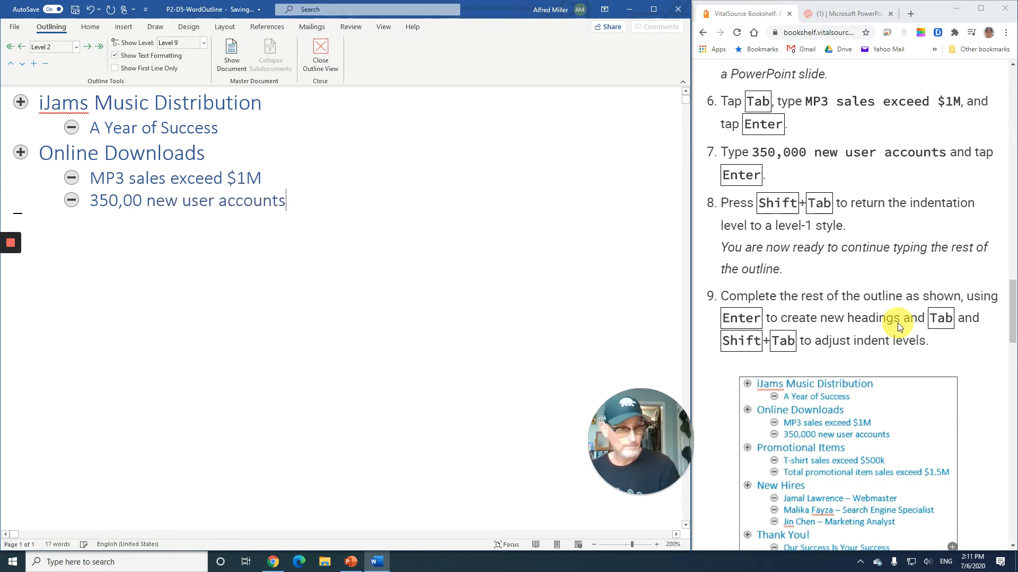
{"action": "key", "text": "Return"}
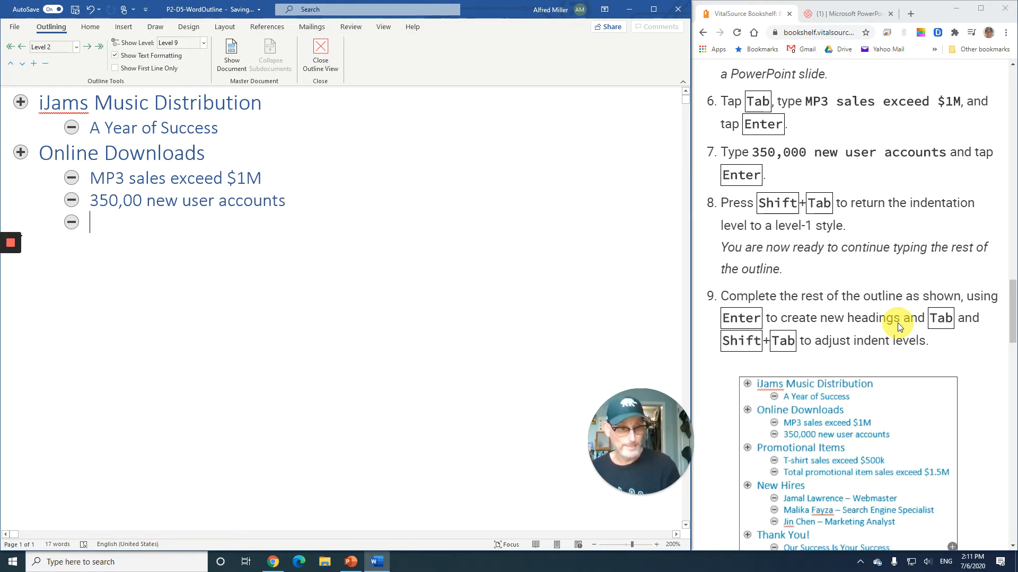
- Return the new line to level 1, enter the heading "Promotional Items" and start another line
{"action": "key", "text": "shift+Tab"}
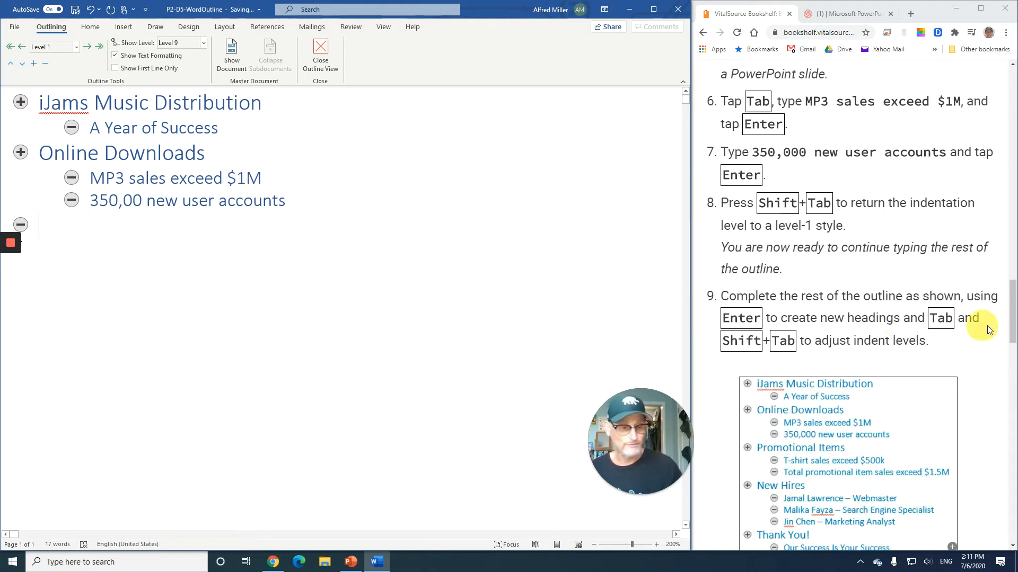
{"action": "scroll", "coordinate": [853, 344], "scroll_direction": "down", "scroll_amount": 1}
{"action": "scroll", "coordinate": [853, 343], "scroll_direction": "down", "scroll_amount": 4}
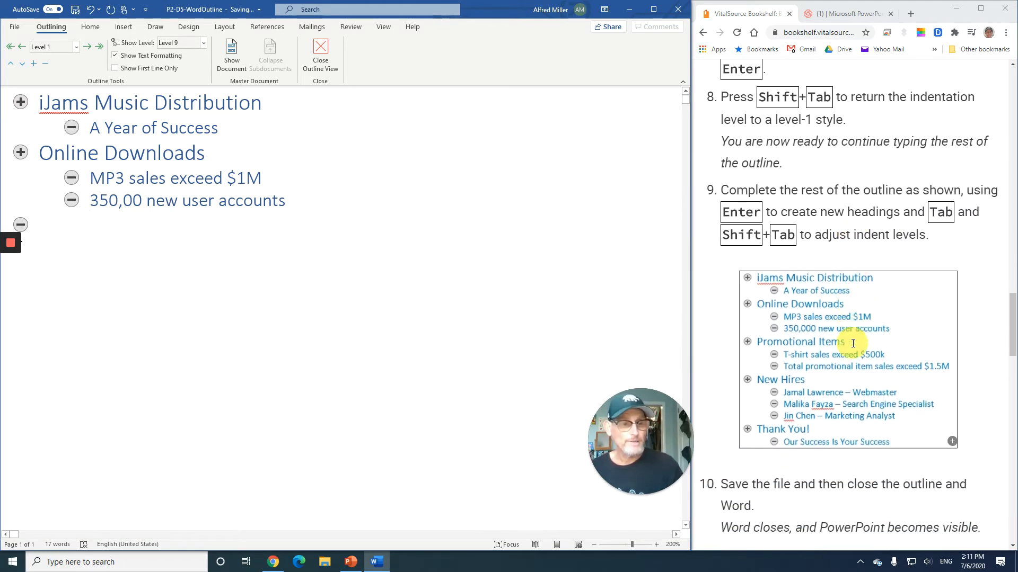
{"action": "scroll", "coordinate": [852, 343], "scroll_direction": "down", "scroll_amount": 1}
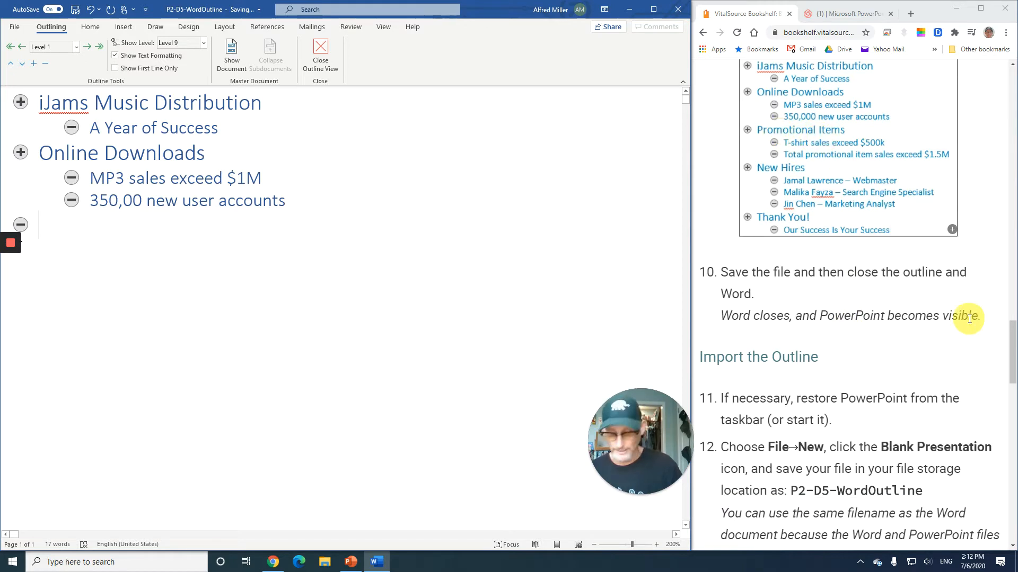
{"action": "type", "text": "Promot"}
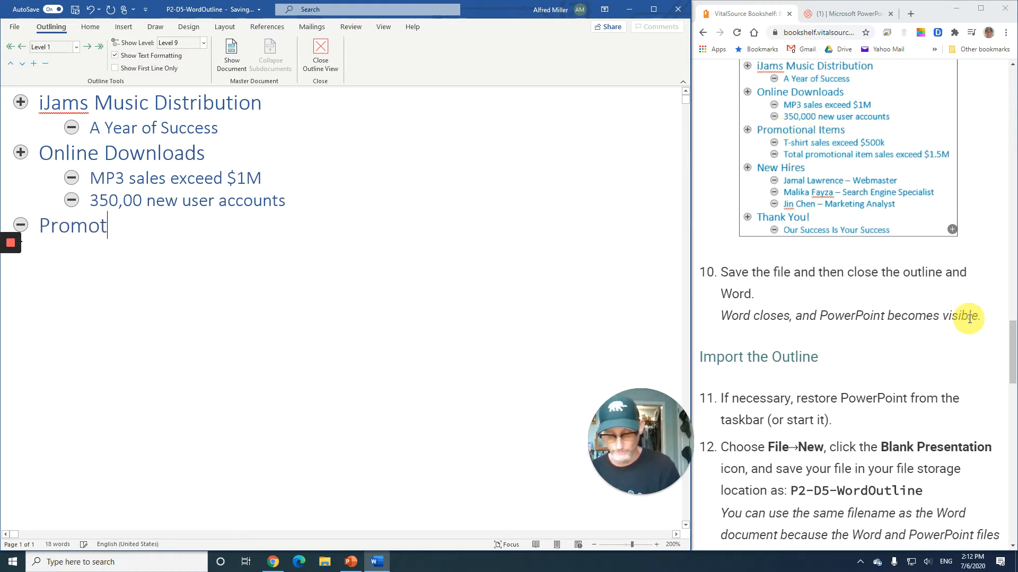
{"action": "type", "text": "ional I"}
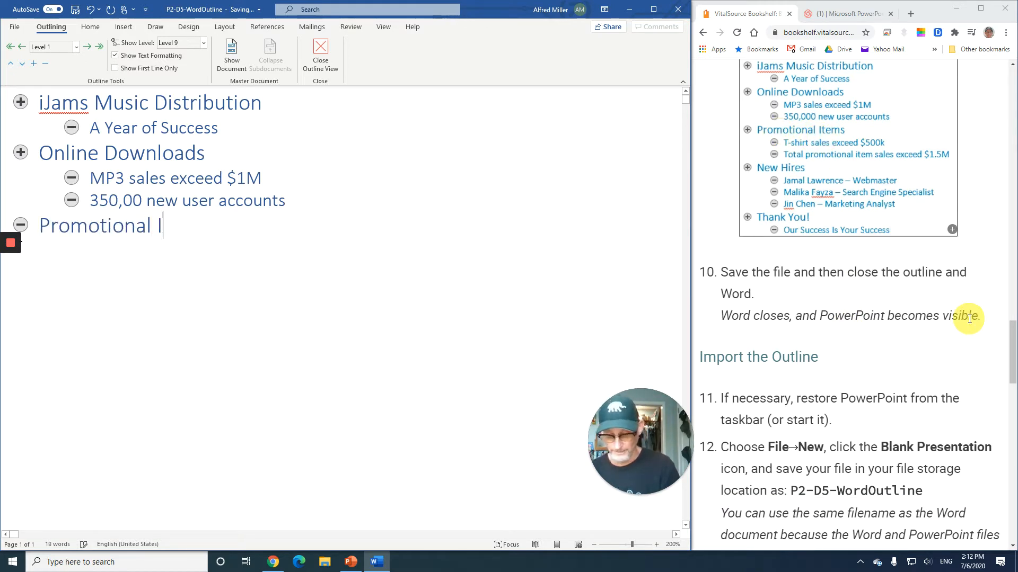
{"action": "type", "text": "tems"}
{"action": "key", "text": "Return"}
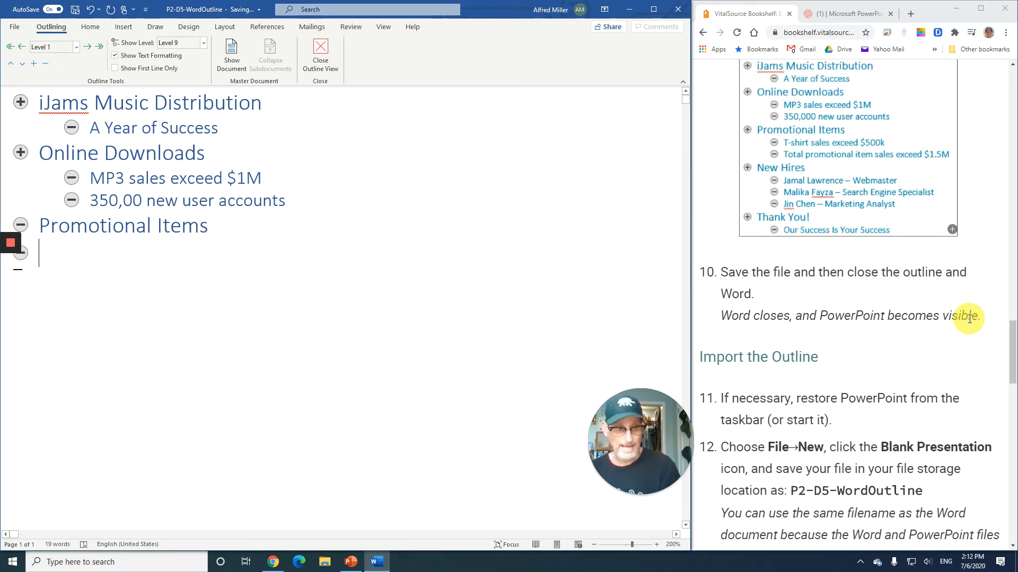
- Add "T-shirt sales exceed $500k" as a level-2 heading under Promotional Items and start a new line
{"action": "key", "text": "Tab"}
{"action": "type", "text": "T-"}
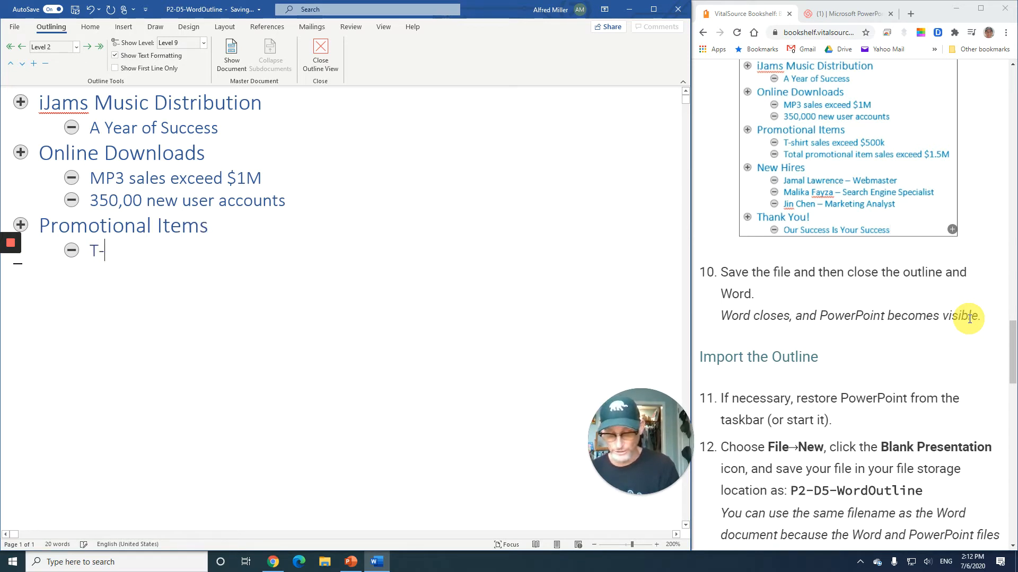
{"action": "type", "text": "shirt "}
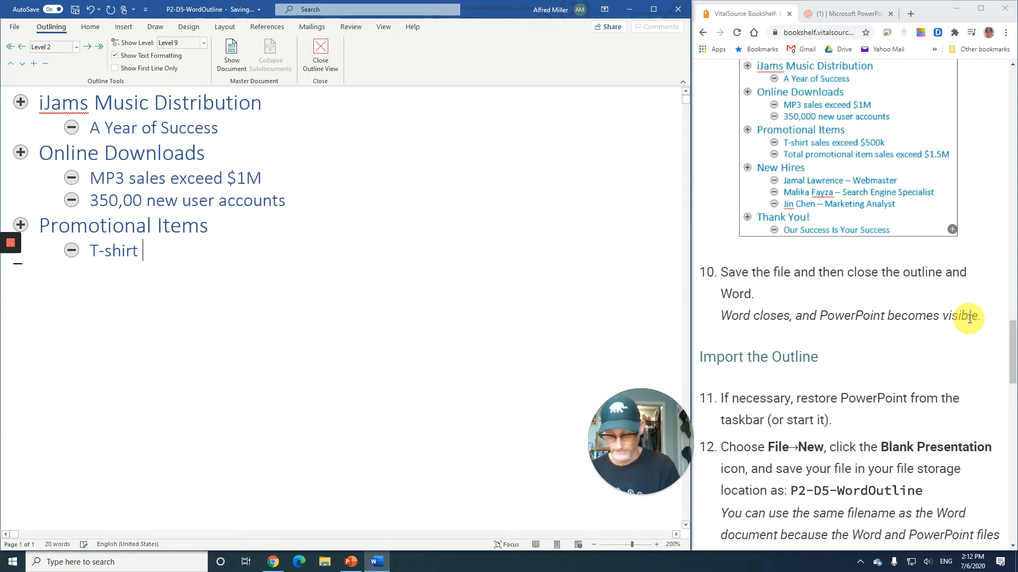
{"action": "type", "text": "sales exc"}
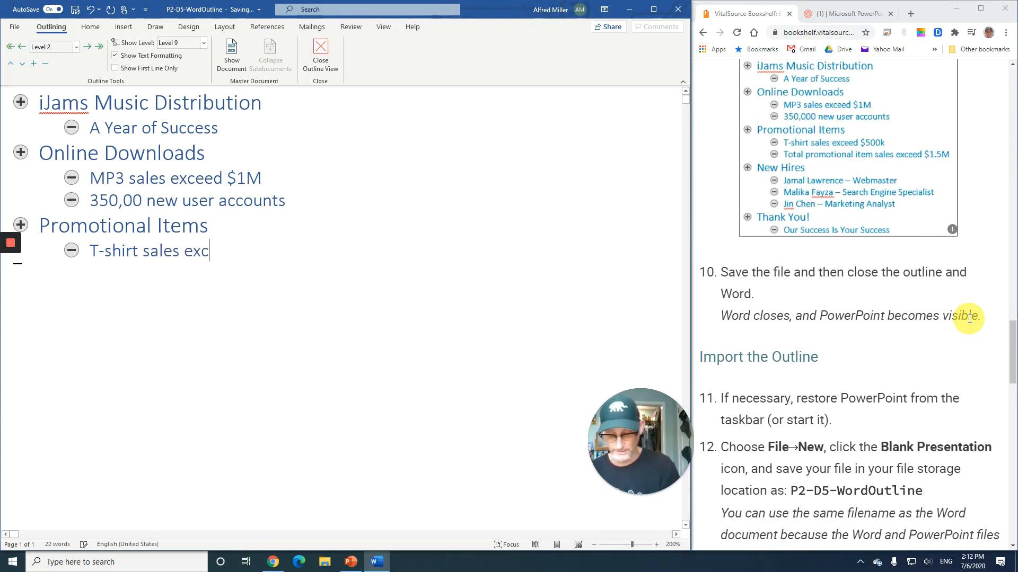
{"action": "type", "text": "eed"}
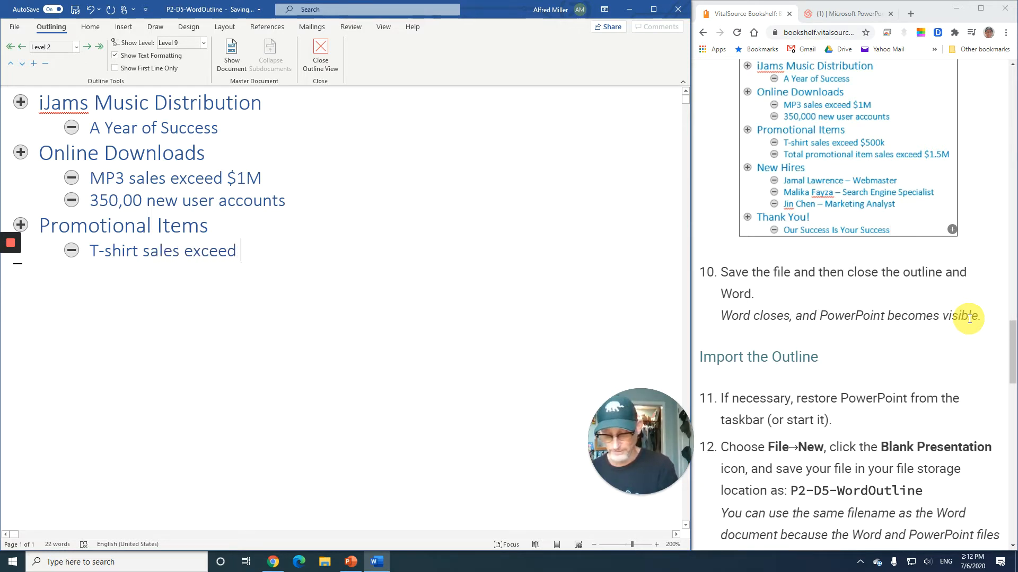
{"action": "type", "text": " $500"}
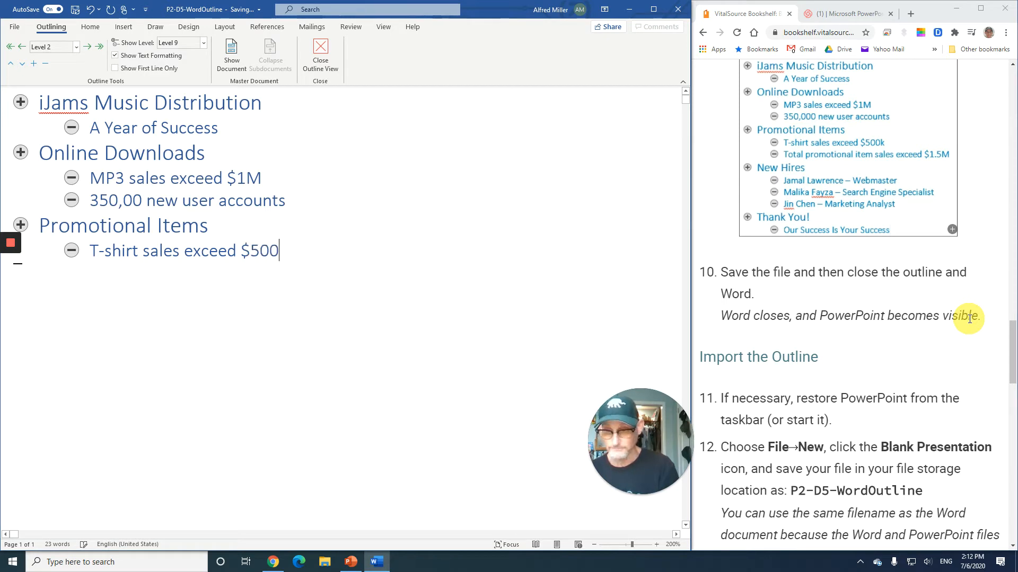
{"action": "type", "text": "k"}
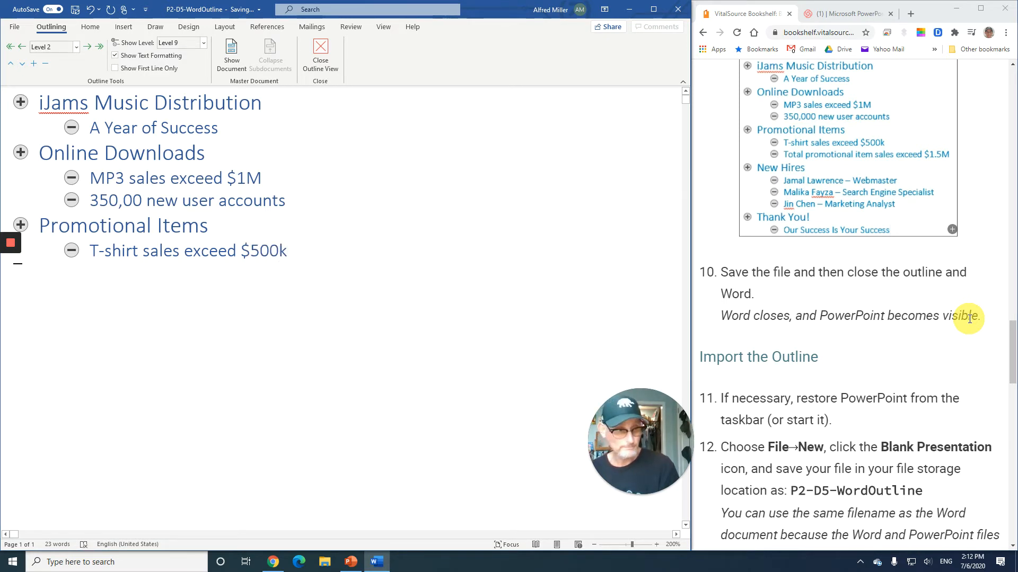
{"action": "key", "text": "Return"}
- Enter "Total promotional item sales exceed $1.5M" as the second level-2 heading under Promotional Items and start a new line
{"action": "type", "text": "To"}
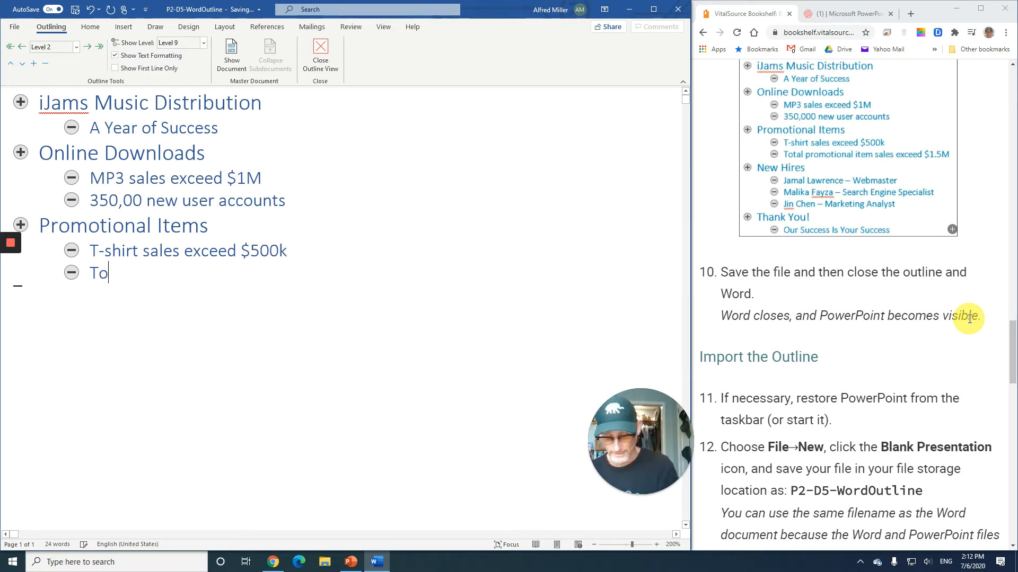
{"action": "type", "text": "tal p"}
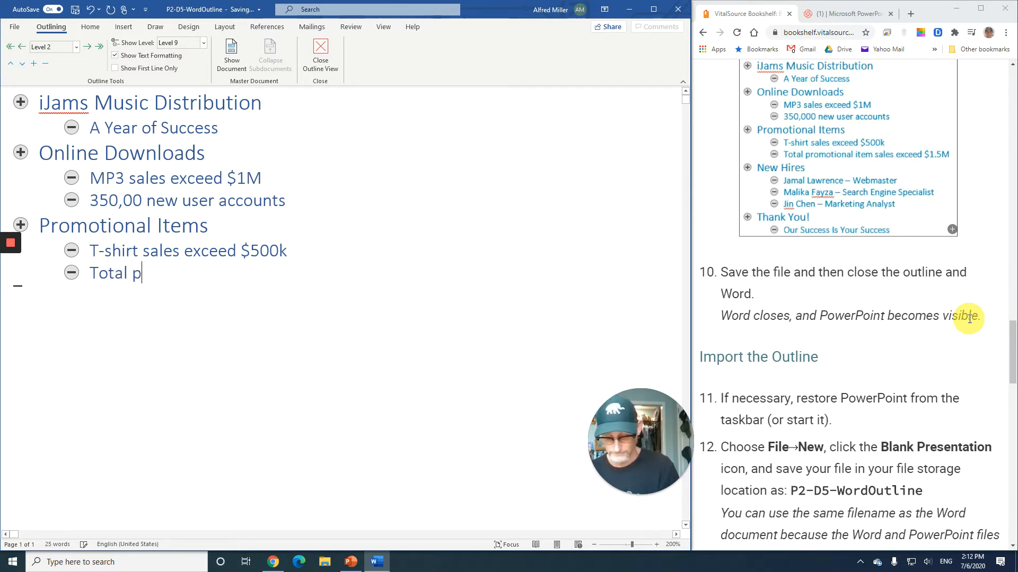
{"action": "type", "text": "romo"}
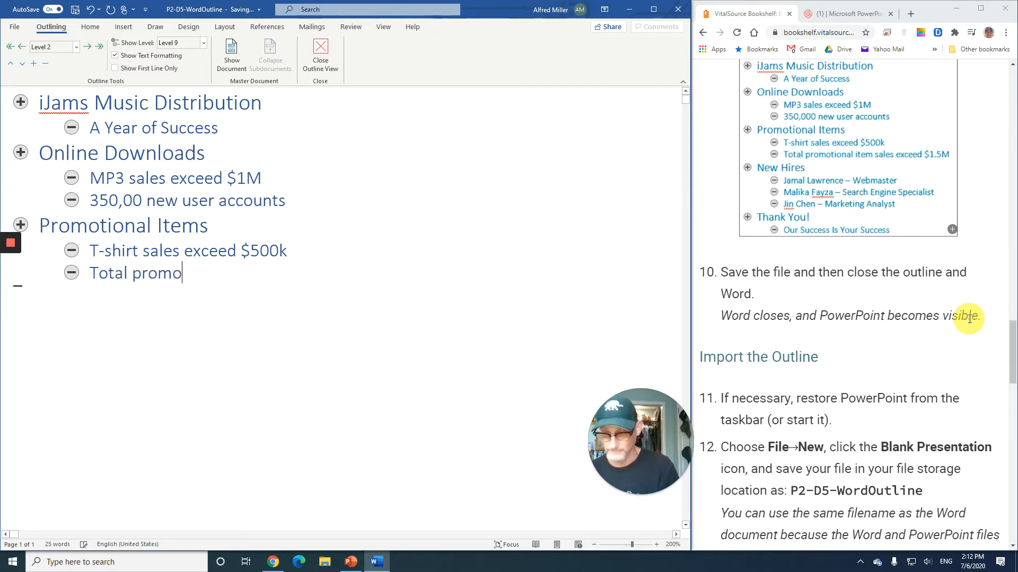
{"action": "type", "text": "tional "}
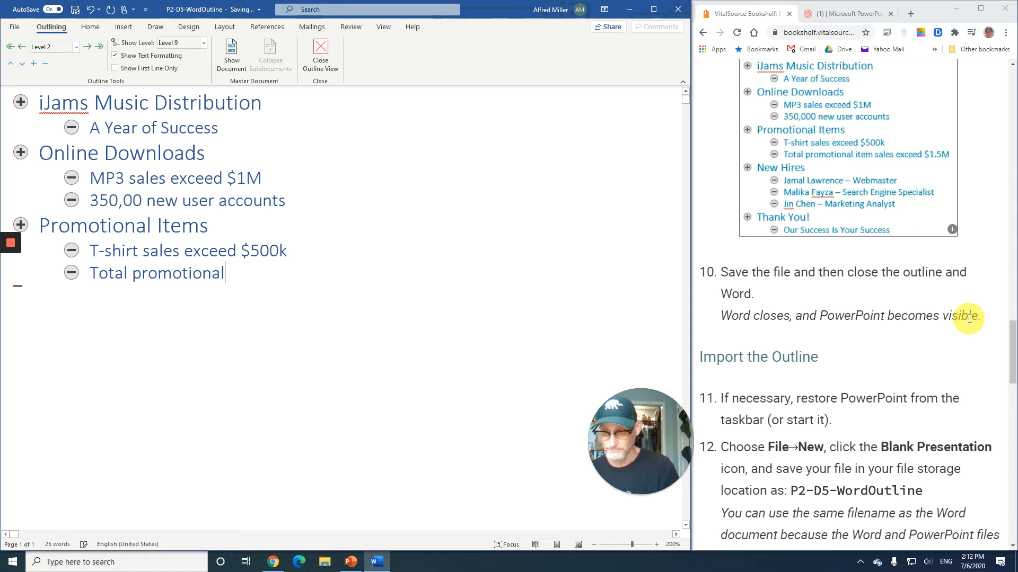
{"action": "type", "text": "items"}
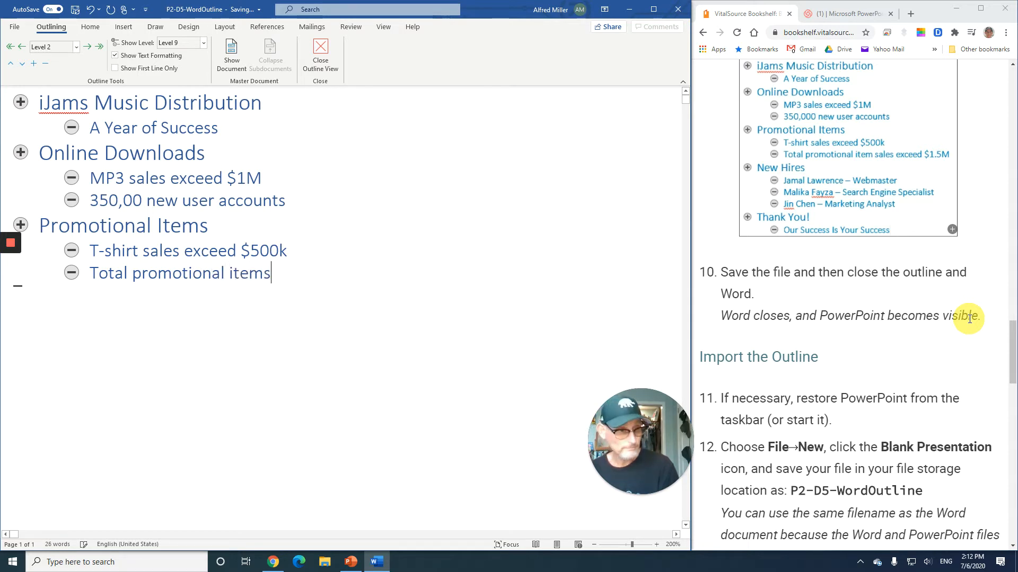
{"action": "key", "text": "BackSpace"}
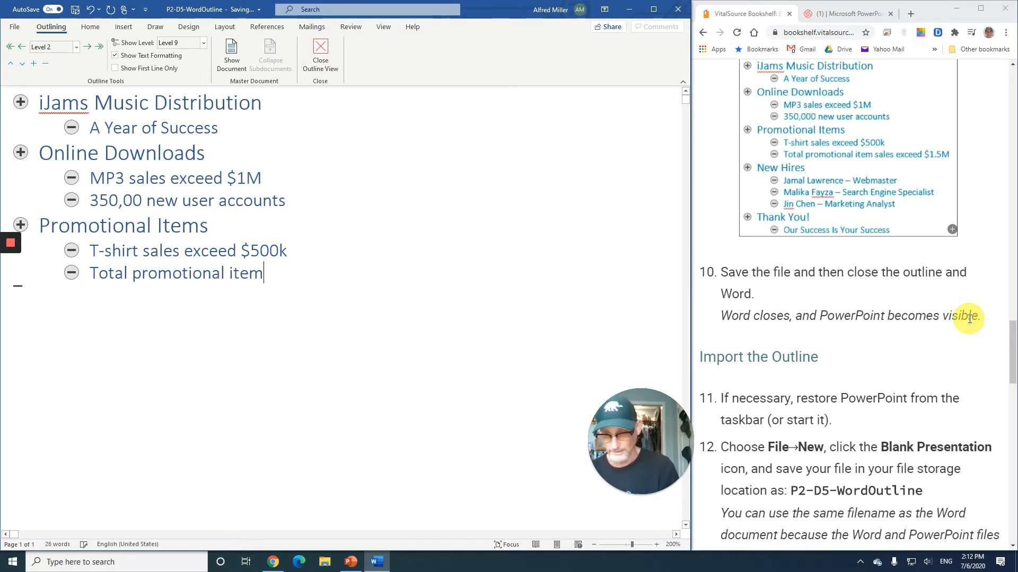
{"action": "type", "text": "sales"}
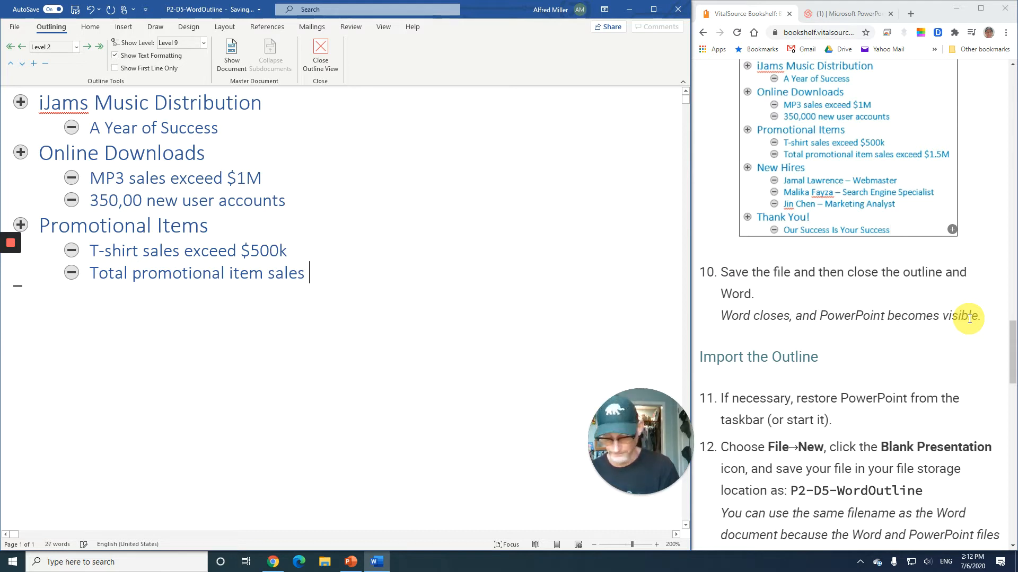
{"action": "type", "text": " exceed"}
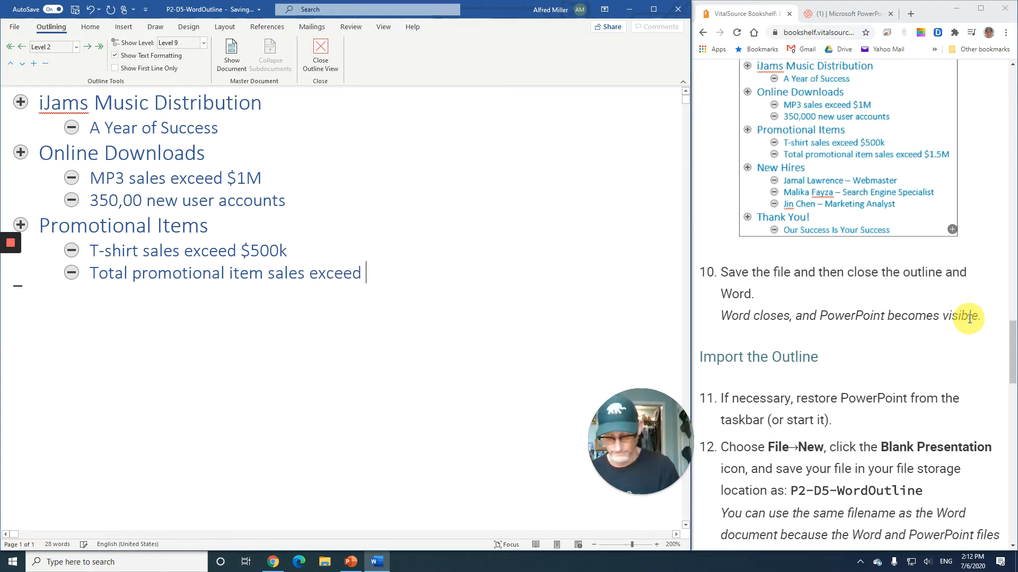
{"action": "type", "text": " $1"}
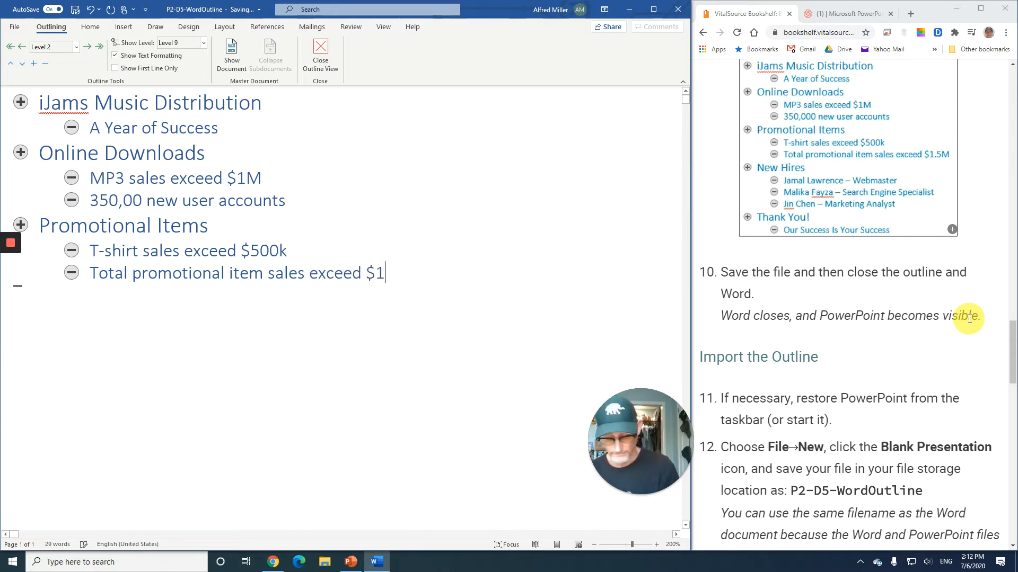
{"action": "type", "text": ".5M"}
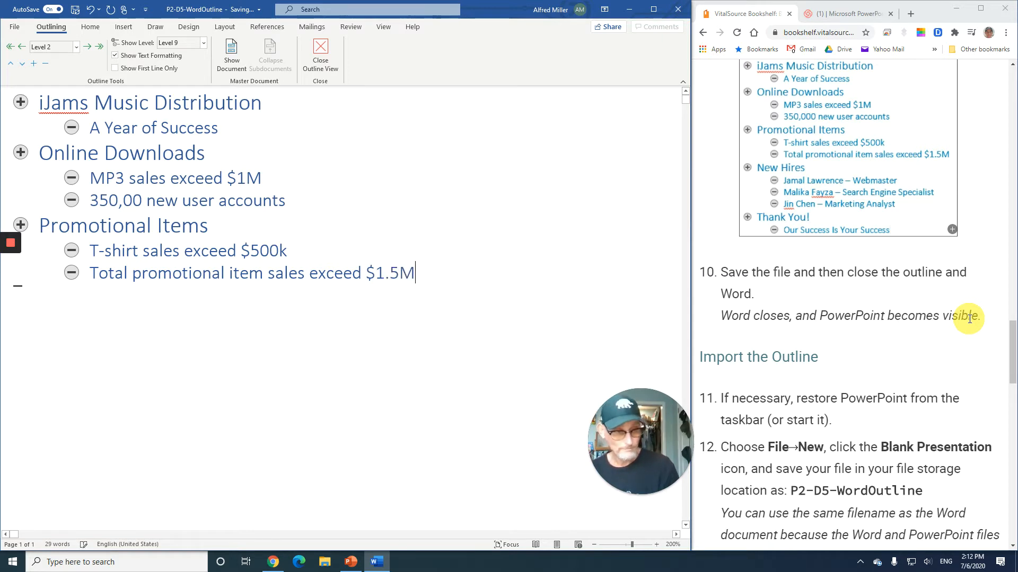
{"action": "key", "text": "Return"}
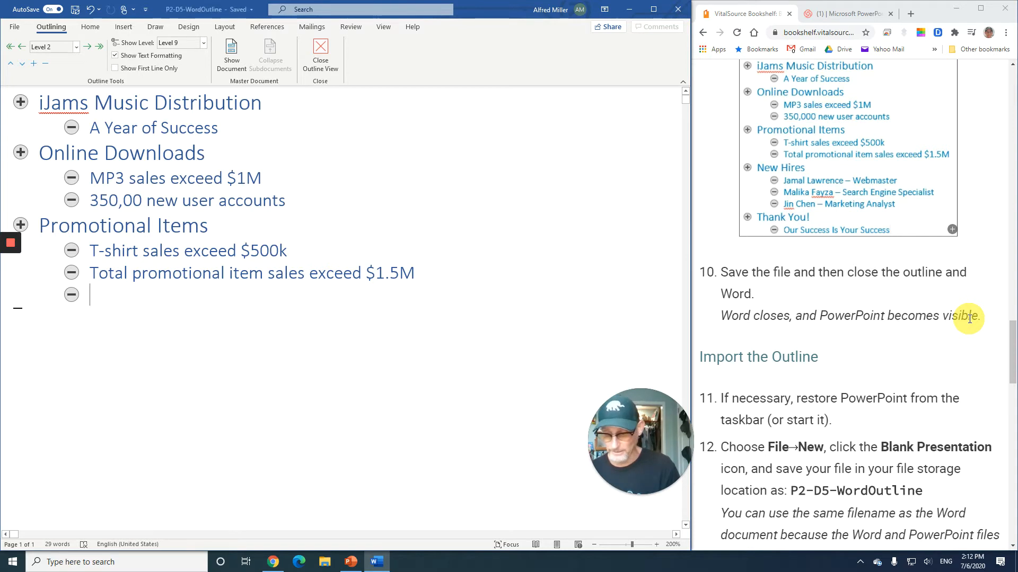
- Return the new line to level 1, enter the heading "New Hires" and start another line
{"action": "key", "text": "shift+Tab"}
{"action": "type", "text": "New Hires"}
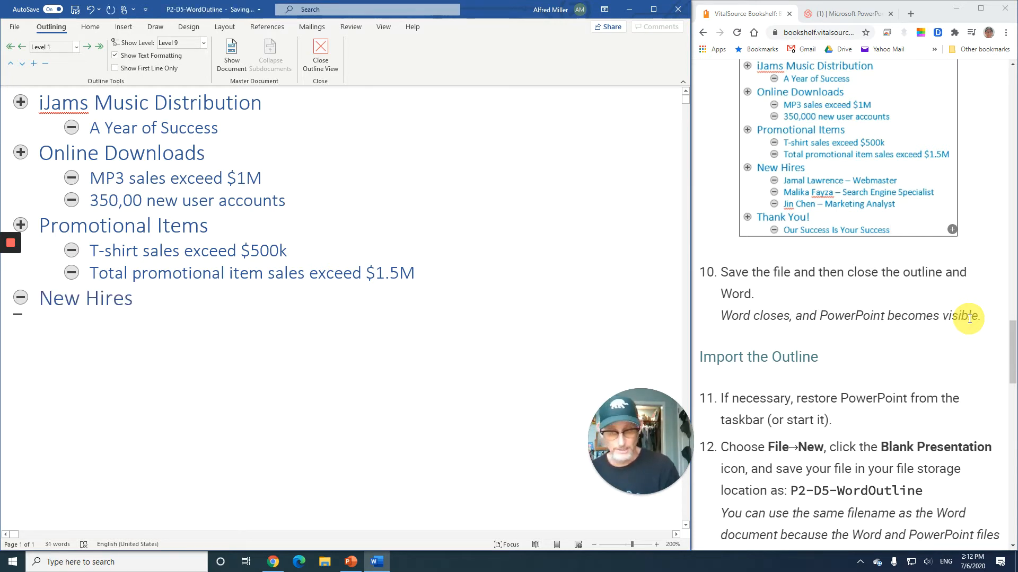
{"action": "key", "text": "Return"}
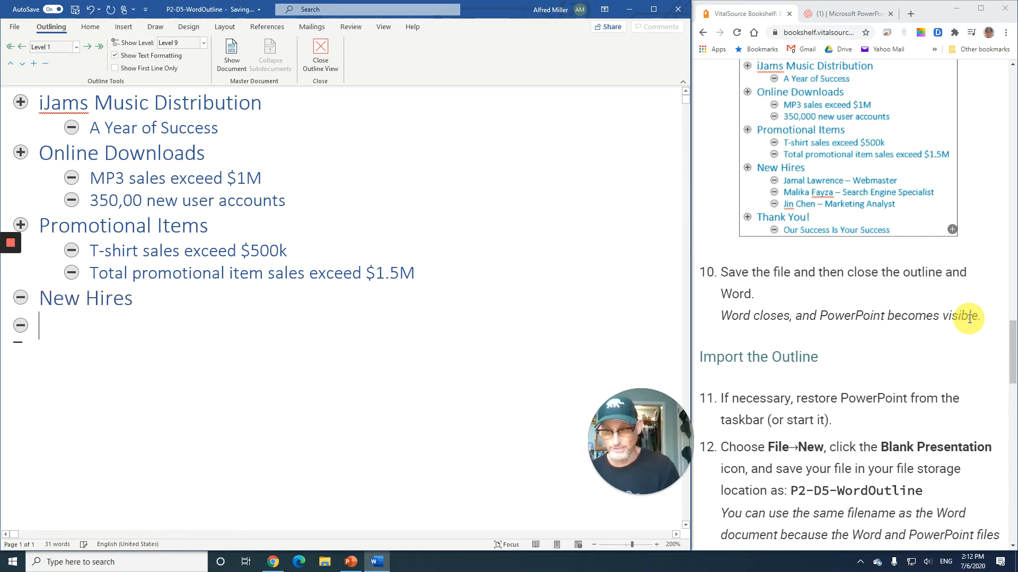
- Add a level-2 heading under New Hires with the first hire's full name and "– Webmaster", and start a new line
{"action": "key", "text": "Tab"}
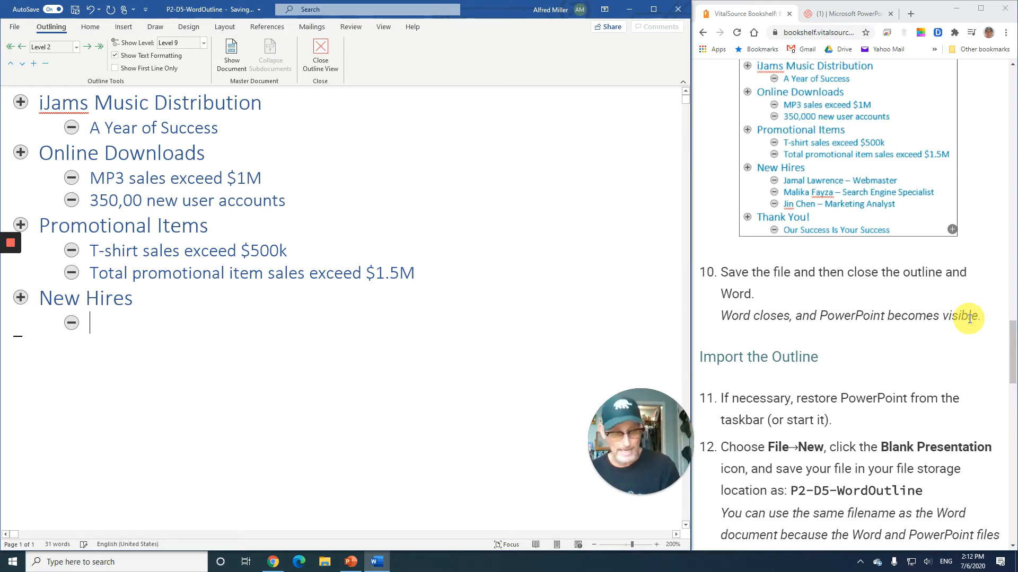
{"action": "type", "text": "Jamal"}
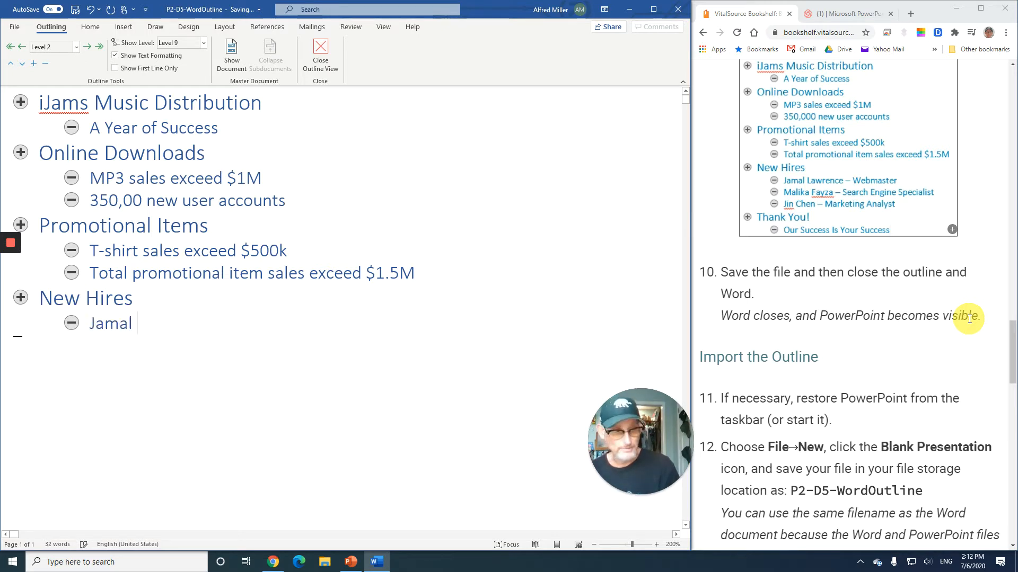
{"action": "type", "text": " Lawrenc"}
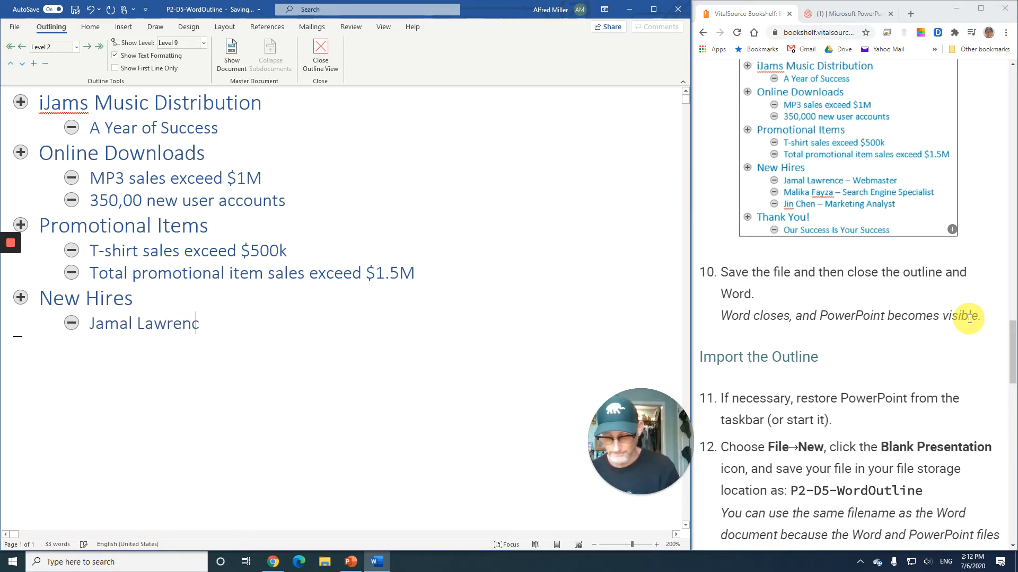
{"action": "type", "text": "e - Webmaster"}
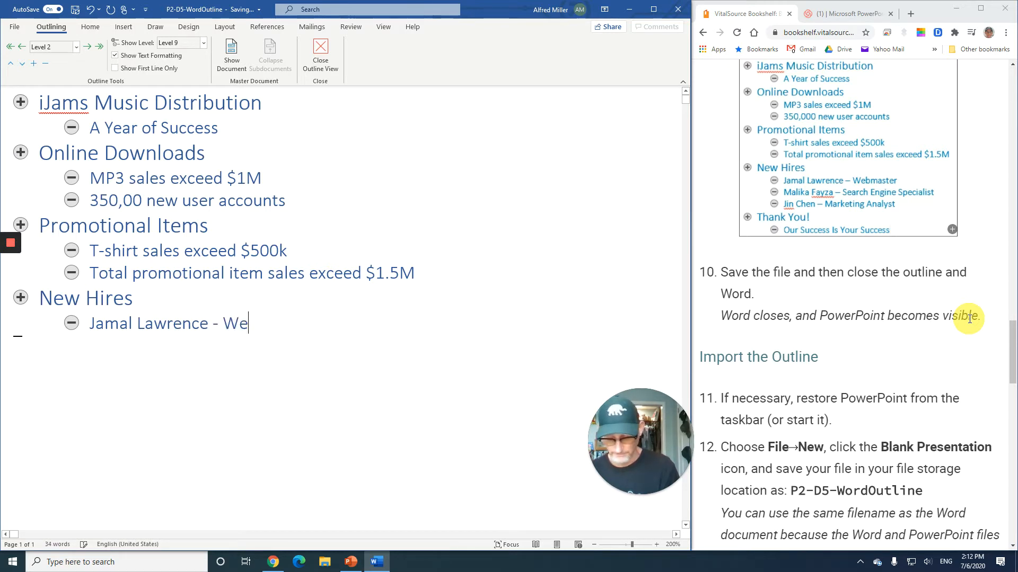
{"action": "key", "text": "Return"}
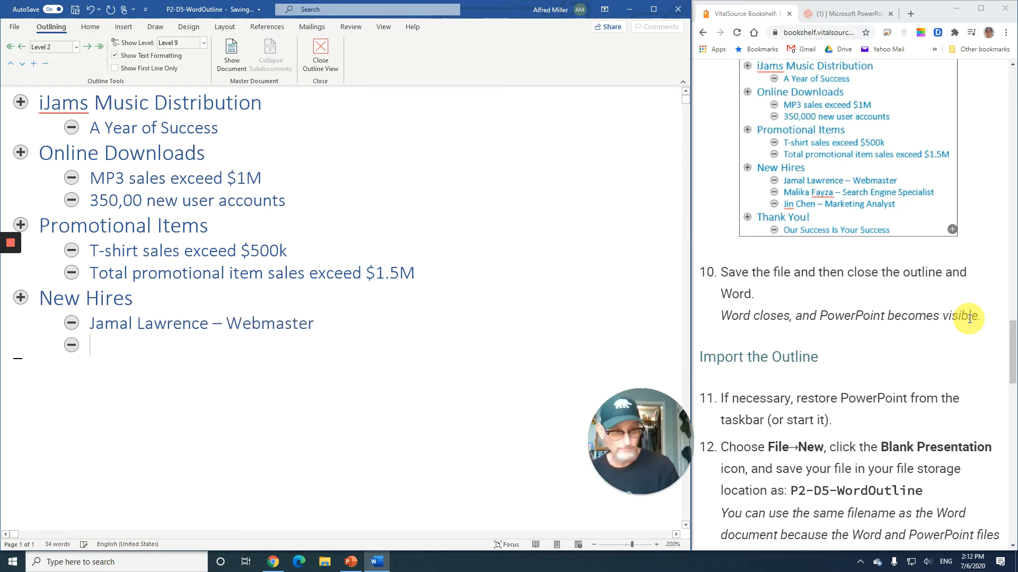
- Enter the second hire's full name with "– Search Engine Specialist" as the next level-2 heading under New Hires and start a new line
{"action": "type", "text": "Ma"}
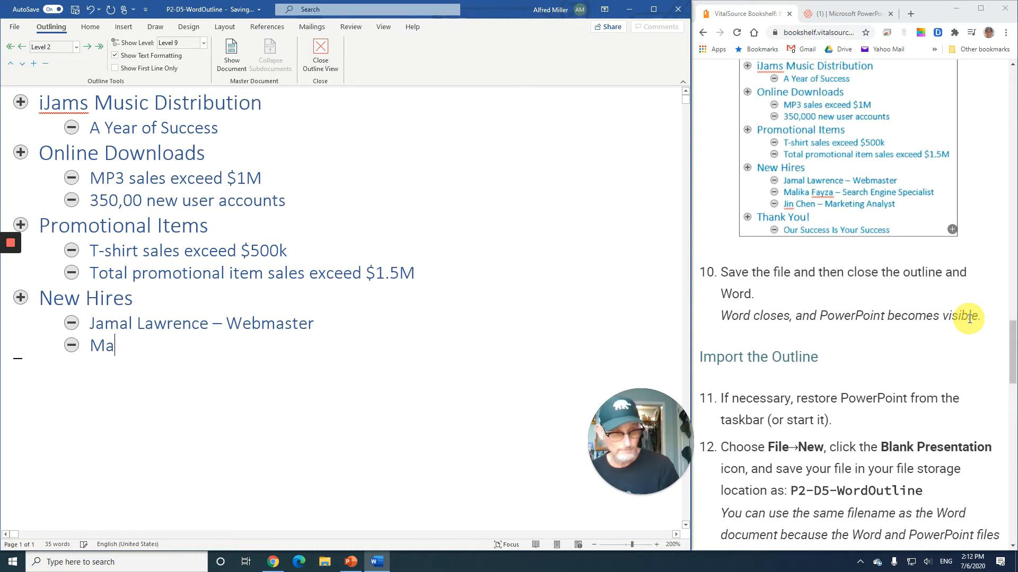
{"action": "type", "text": "lila"}
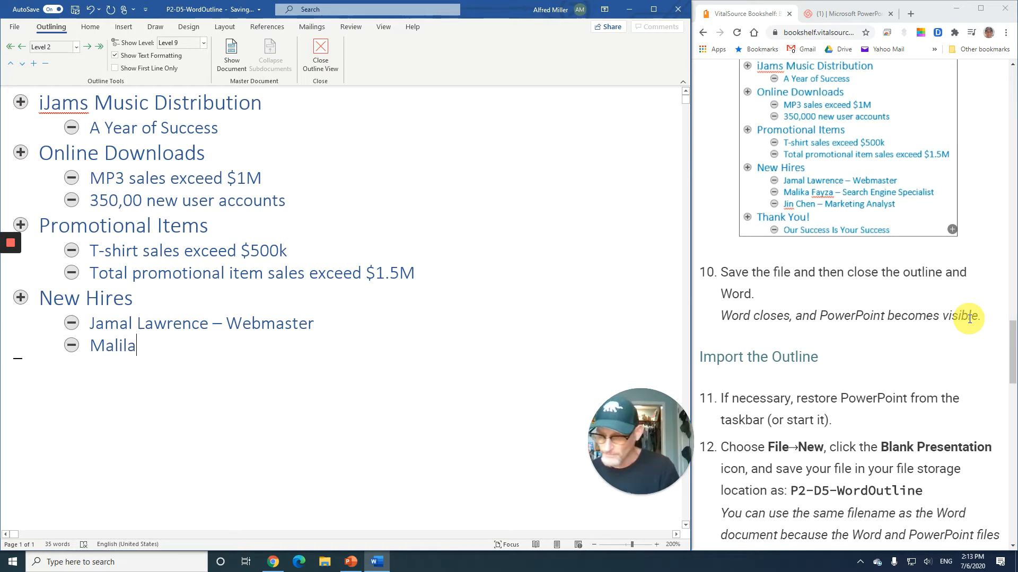
{"action": "key", "text": "BackSpace"}
{"action": "key", "text": "BackSpace"}
{"action": "type", "text": "ka"}
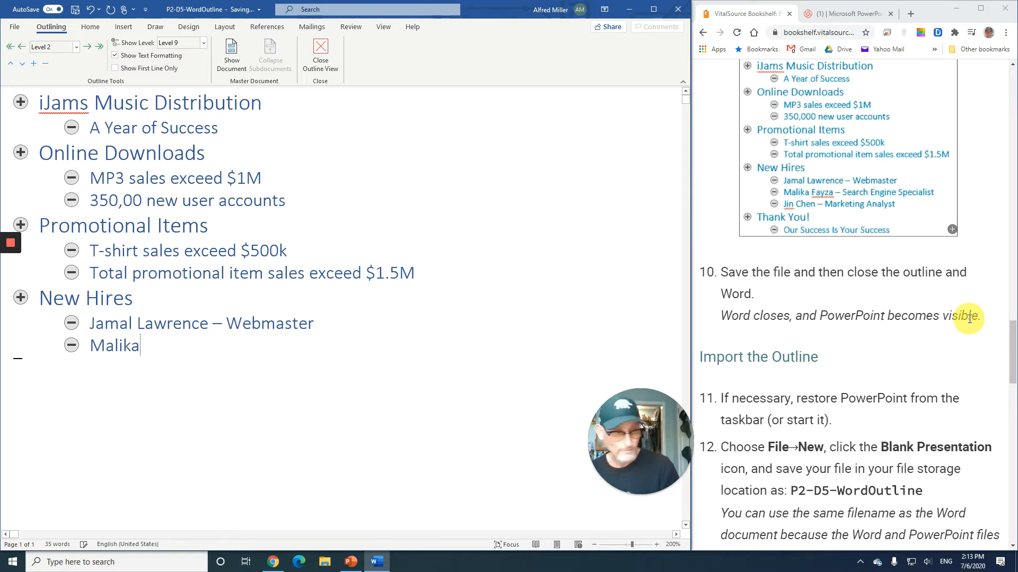
{"action": "type", "text": " F"}
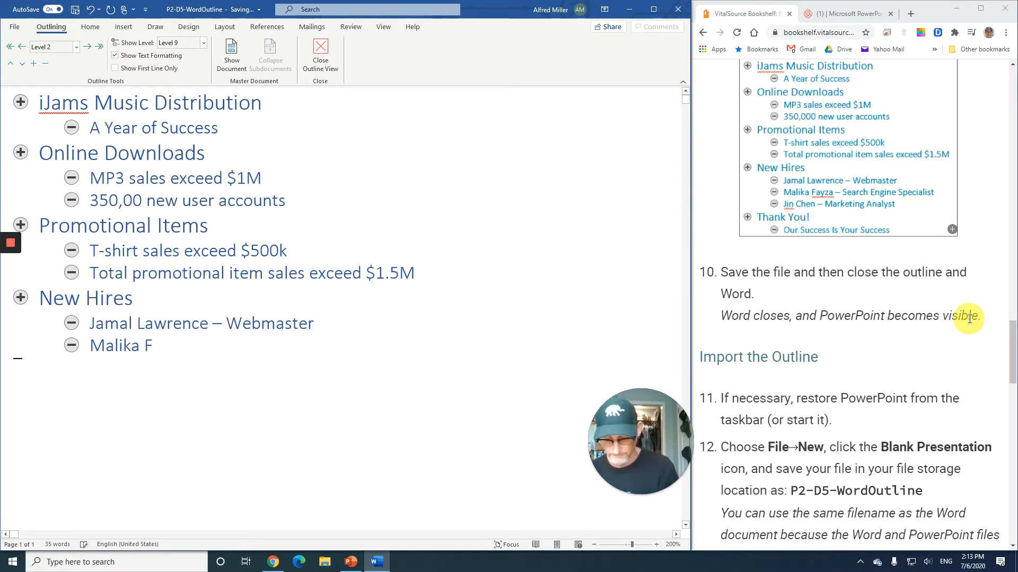
{"action": "type", "text": "ayza "}
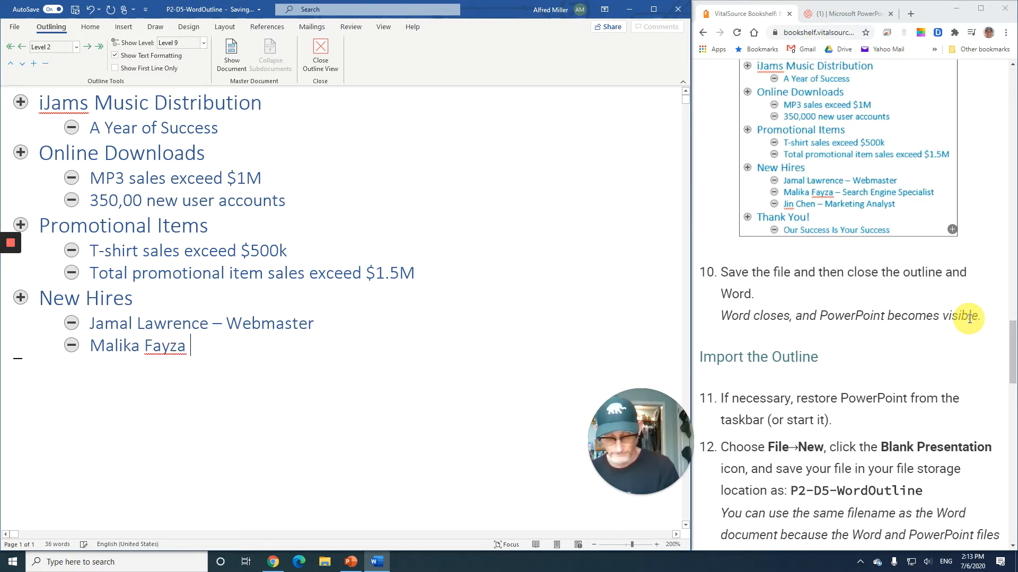
{"action": "type", "text": "- Search "}
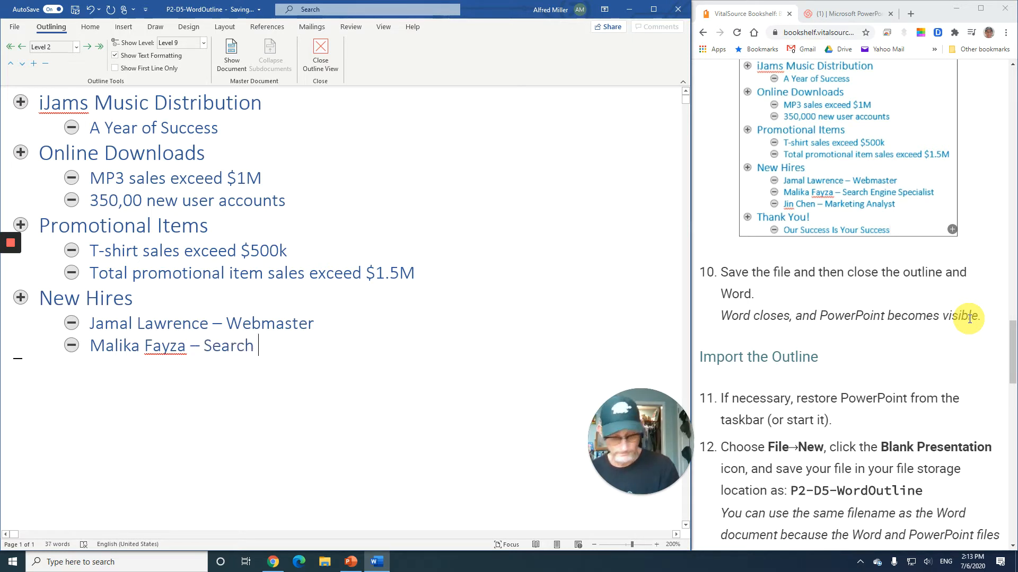
{"action": "type", "text": "Engine "}
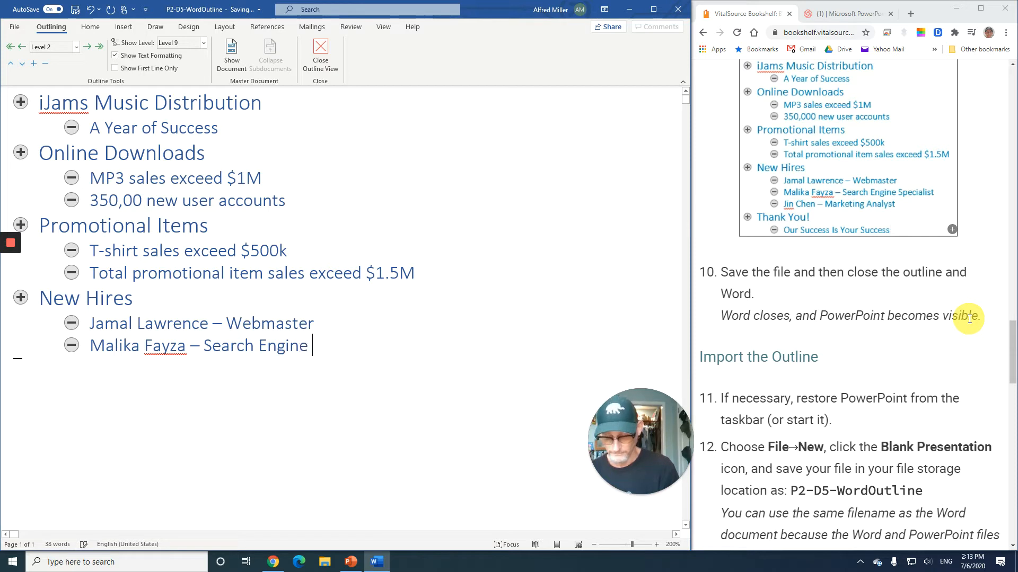
{"action": "type", "text": "Spe"}
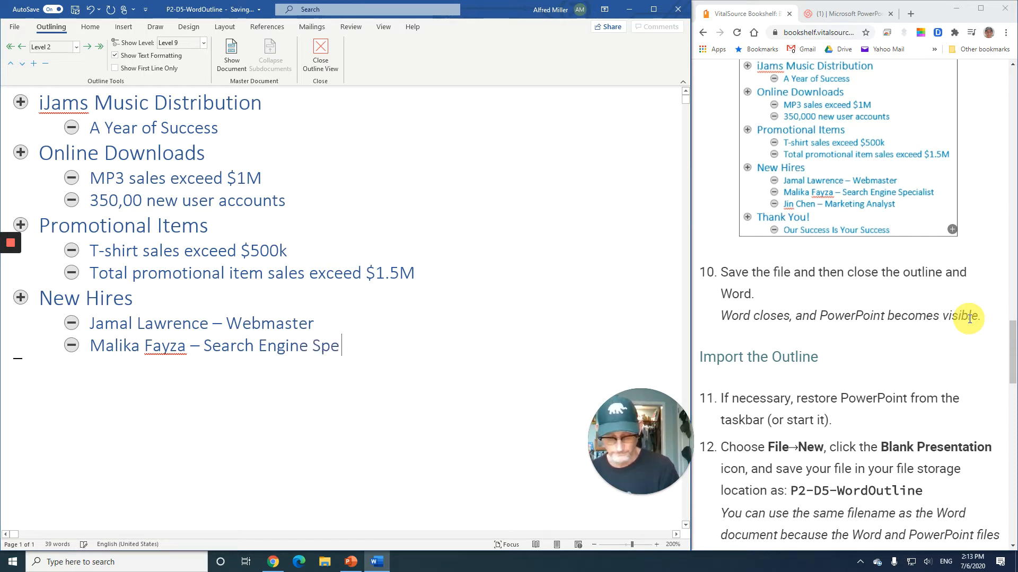
{"action": "type", "text": "ecial"}
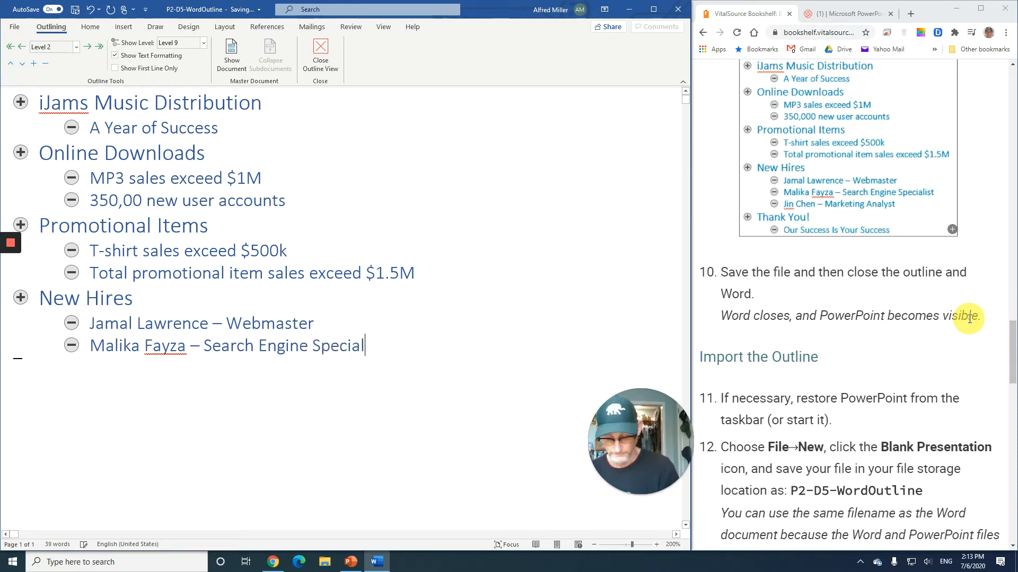
{"action": "type", "text": "ist"}
{"action": "key", "text": "Return"}
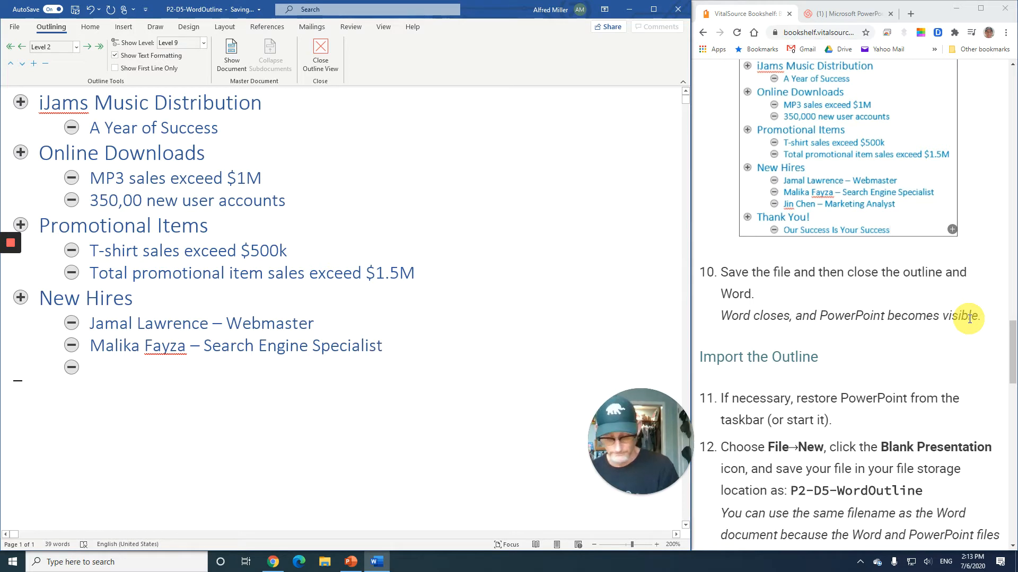
- Enter the third hire's full name with "- Market Analyst" as a level-2 heading under New Hires and start a new line
{"action": "type", "text": "Jin Ch"}
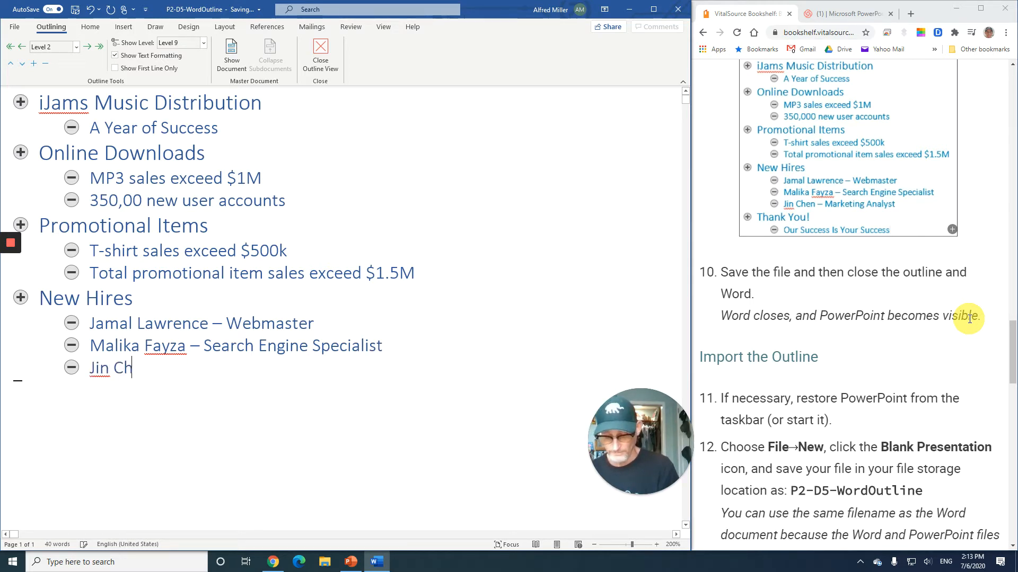
{"action": "type", "text": "en"}
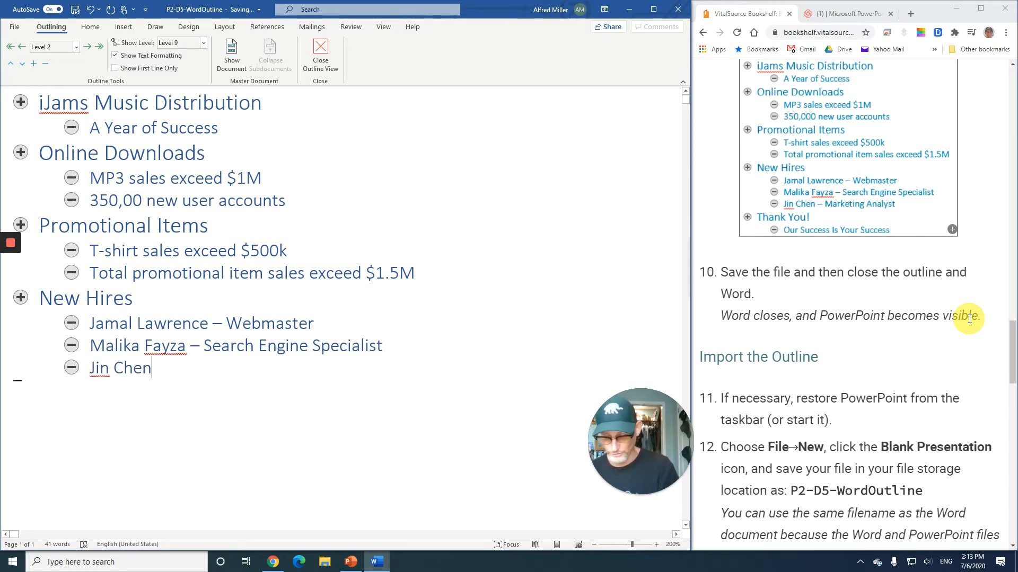
{"action": "type", "text": "- "}
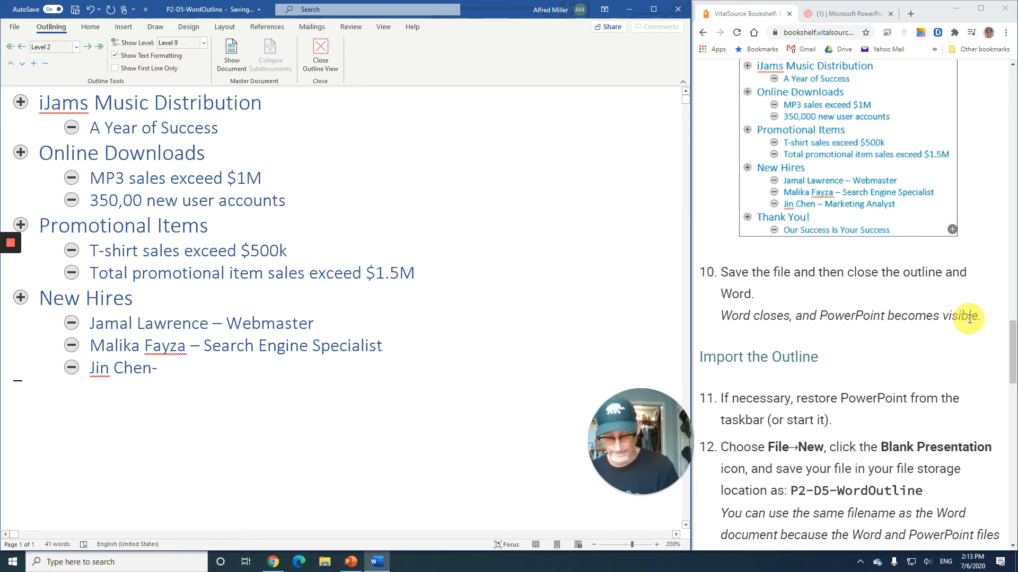
{"action": "type", "text": "Marke"}
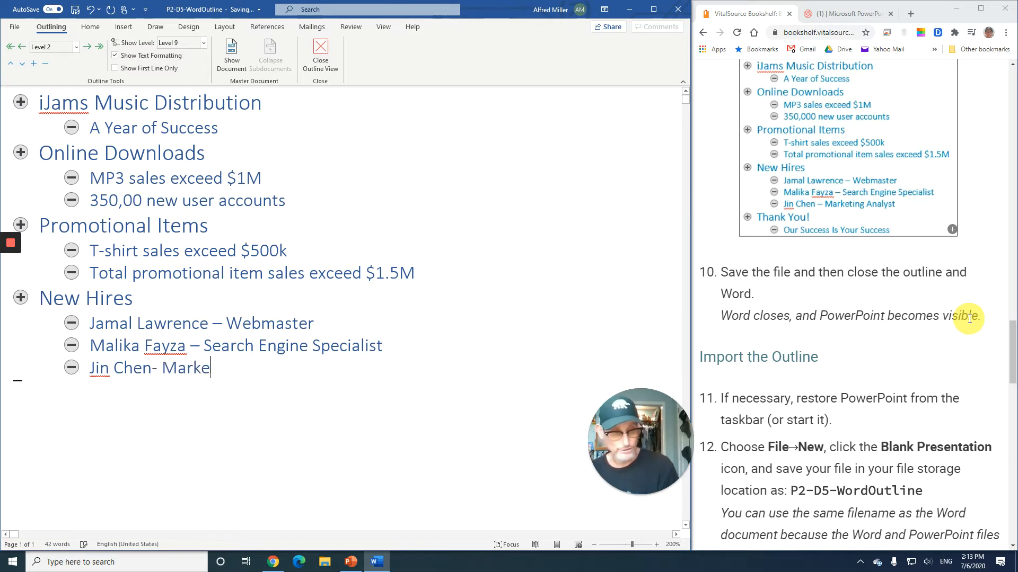
{"action": "type", "text": "t"}
{"action": "type", "text": " A"}
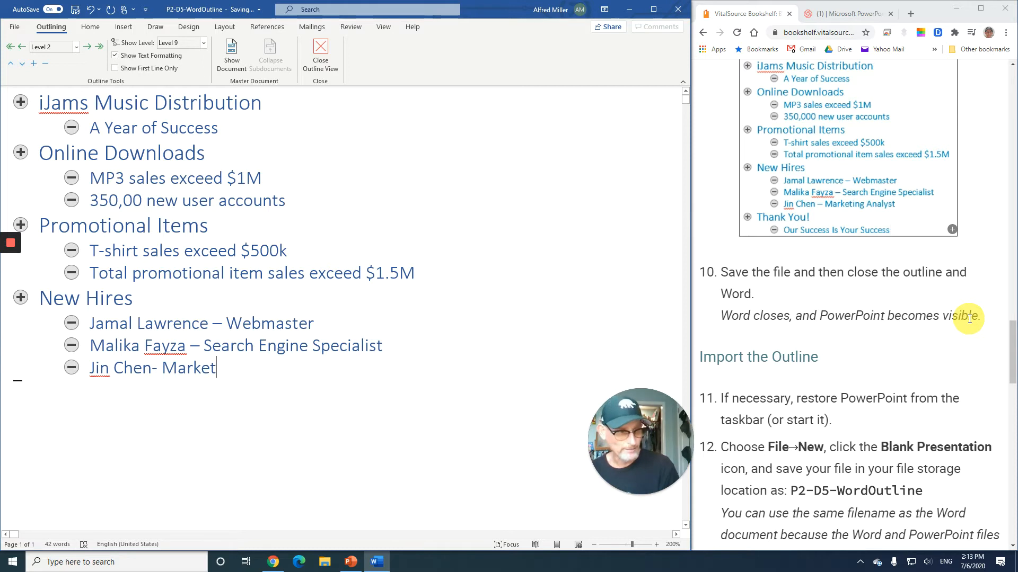
{"action": "type", "text": "nalyst"}
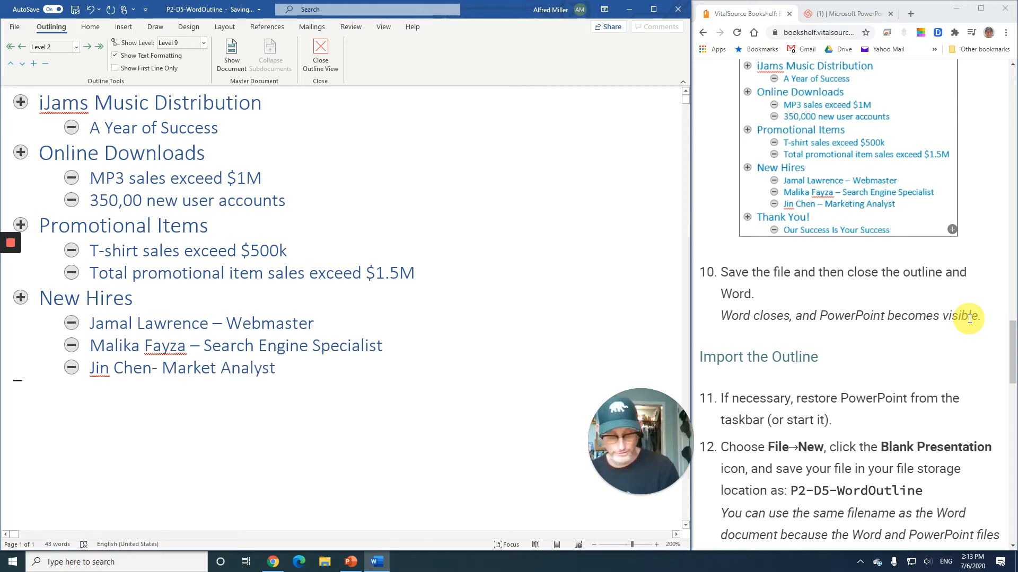
{"action": "key", "text": "Return"}
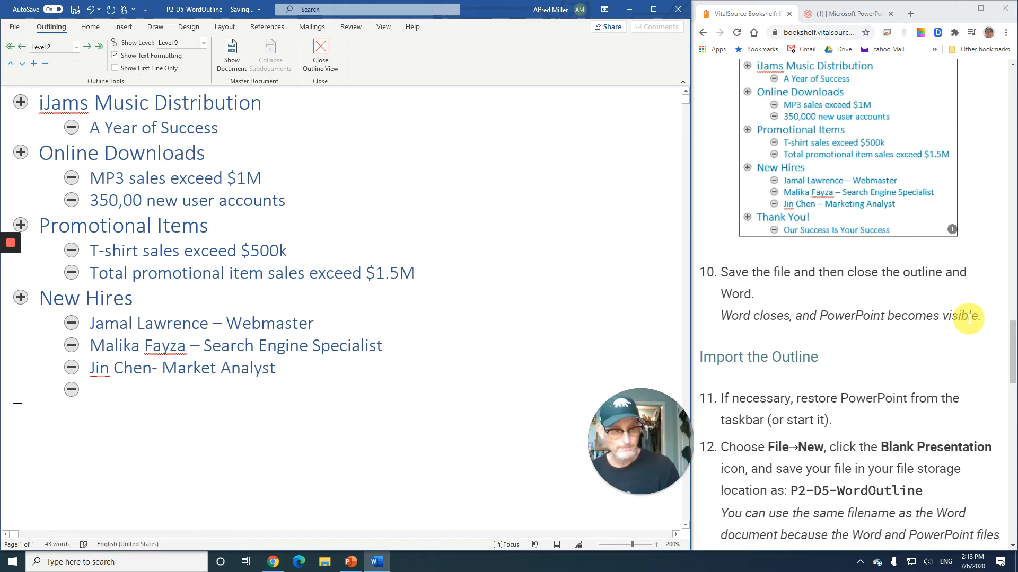
- Promote the new line to level 1, enter the heading "Thank You!" and start another line
{"action": "key", "text": "shift+Tab"}
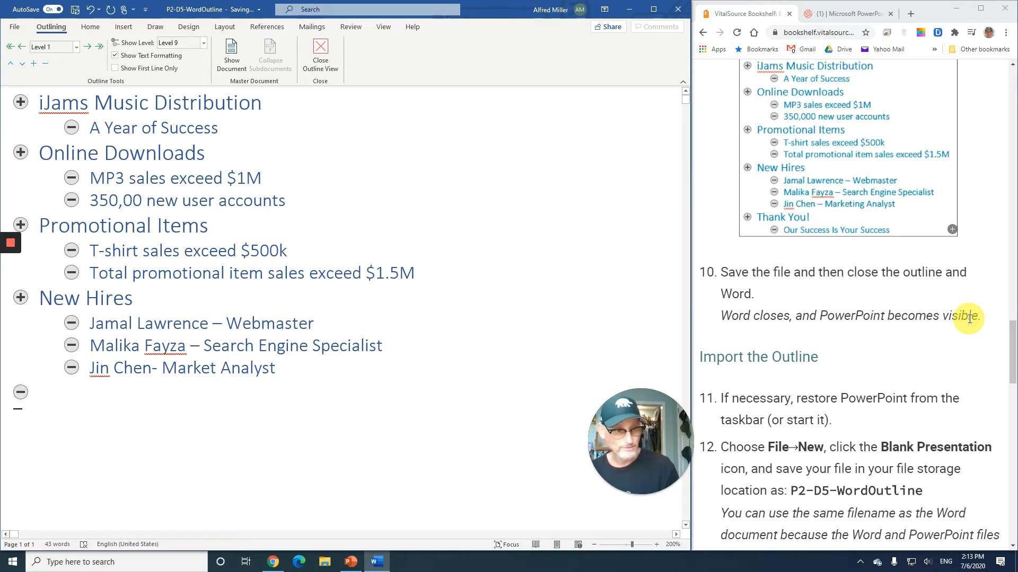
{"action": "type", "text": "Thank Yo"}
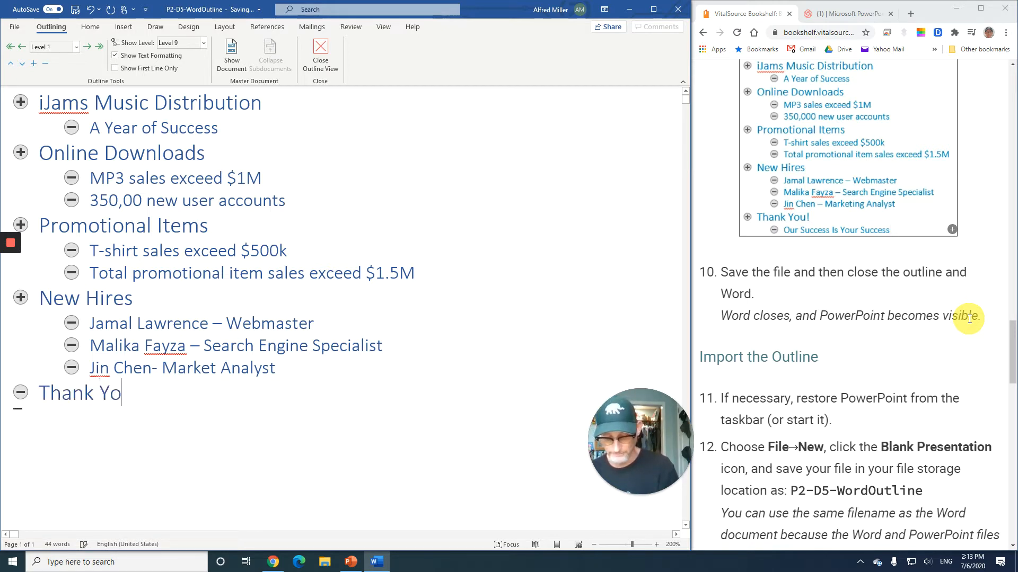
{"action": "type", "text": "u!"}
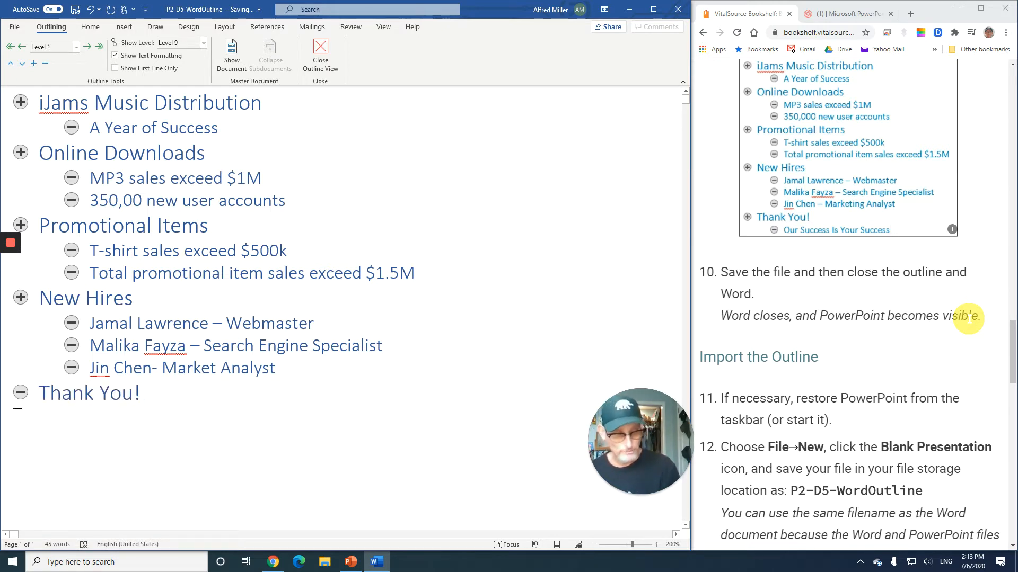
{"action": "key", "text": "Return"}
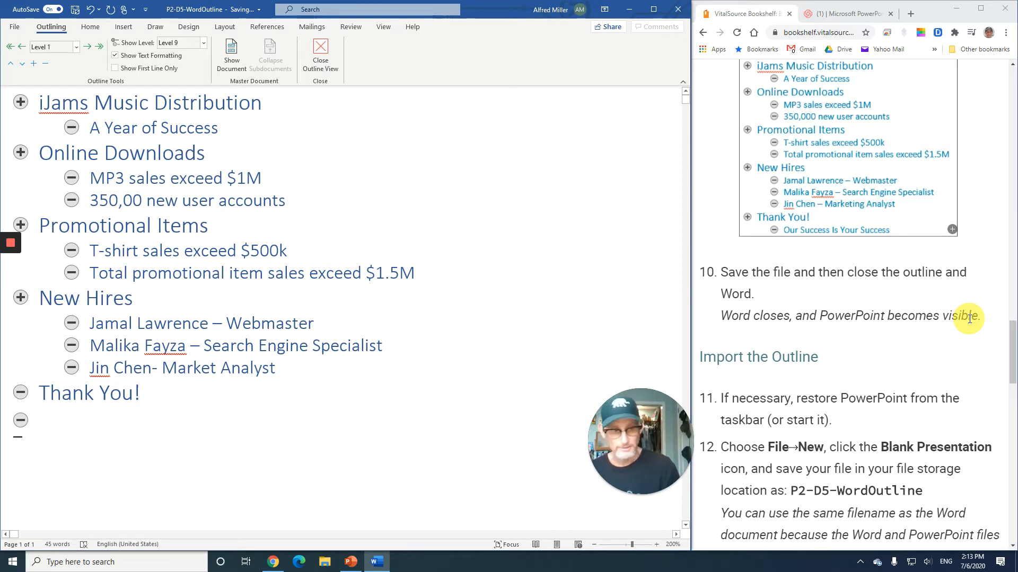
- Add the level-2 heading "Our Success Is Your Success" under Thank You!
{"action": "key", "text": "Tab"}
{"action": "type", "text": "Our"}
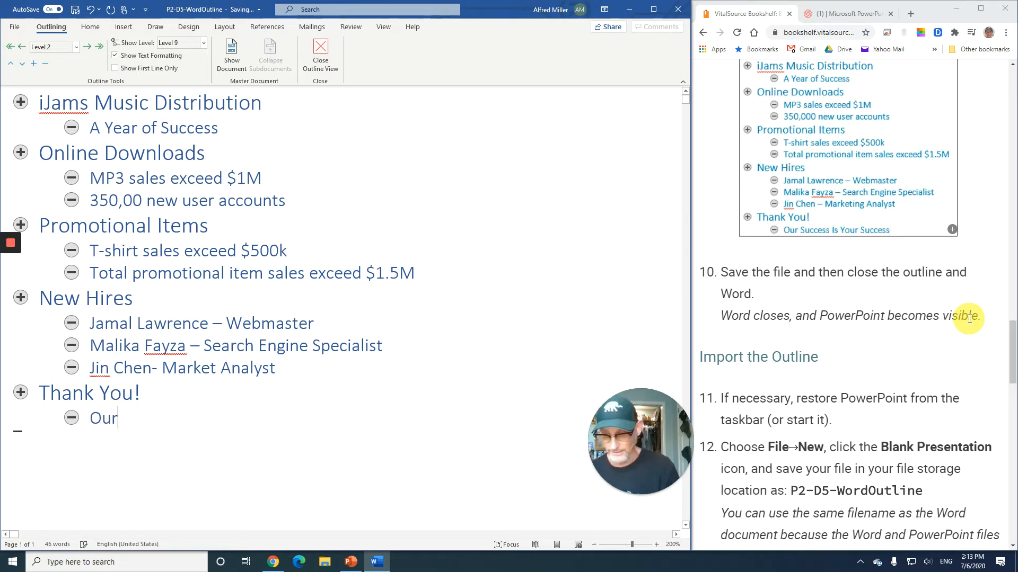
{"action": "type", "text": " Succe"}
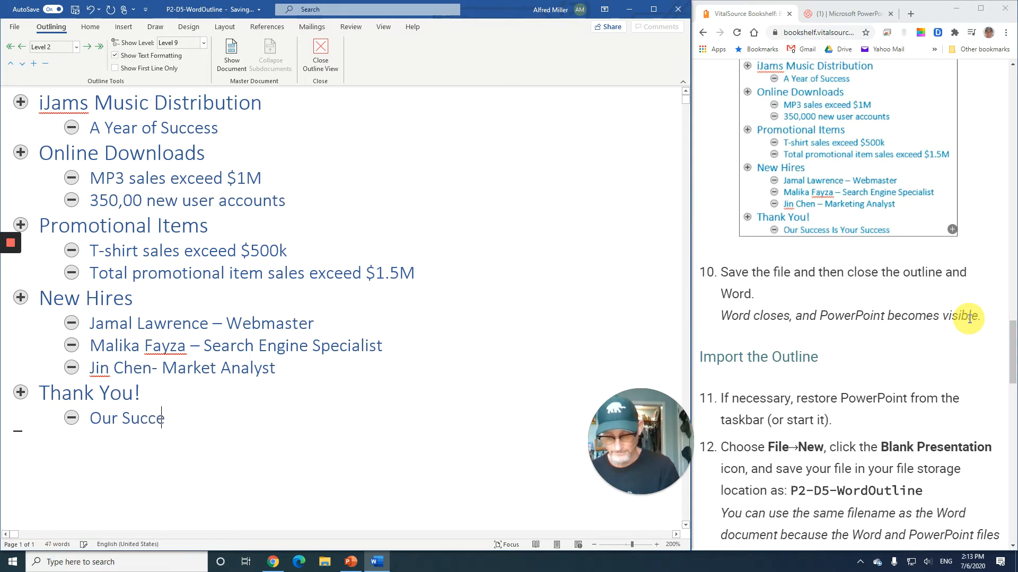
{"action": "type", "text": "ss Is "}
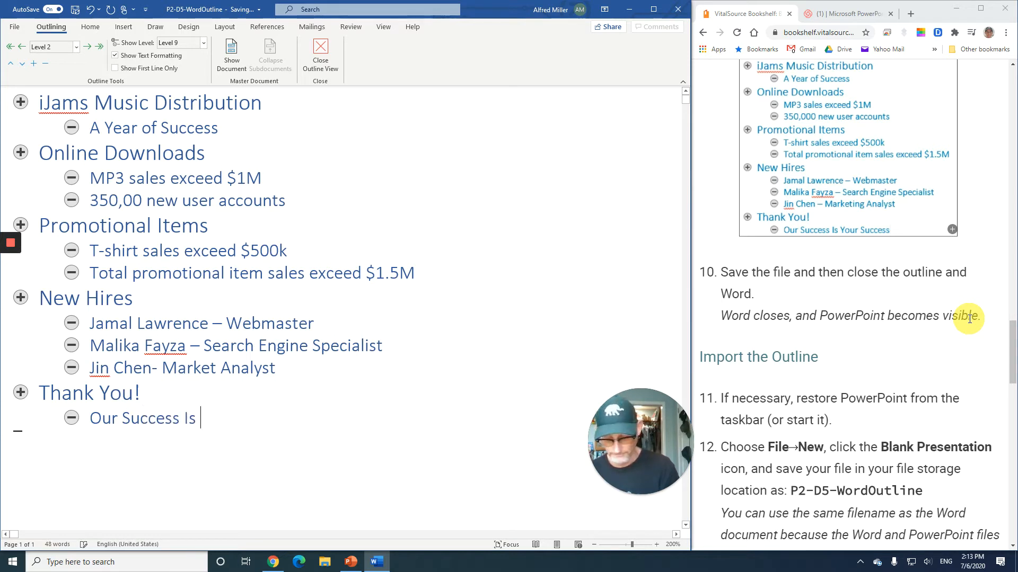
{"action": "type", "text": "Ypou"}
{"action": "key", "text": "BackSpace"}
{"action": "key", "text": "BackSpace"}
{"action": "key", "text": "BackSpace"}
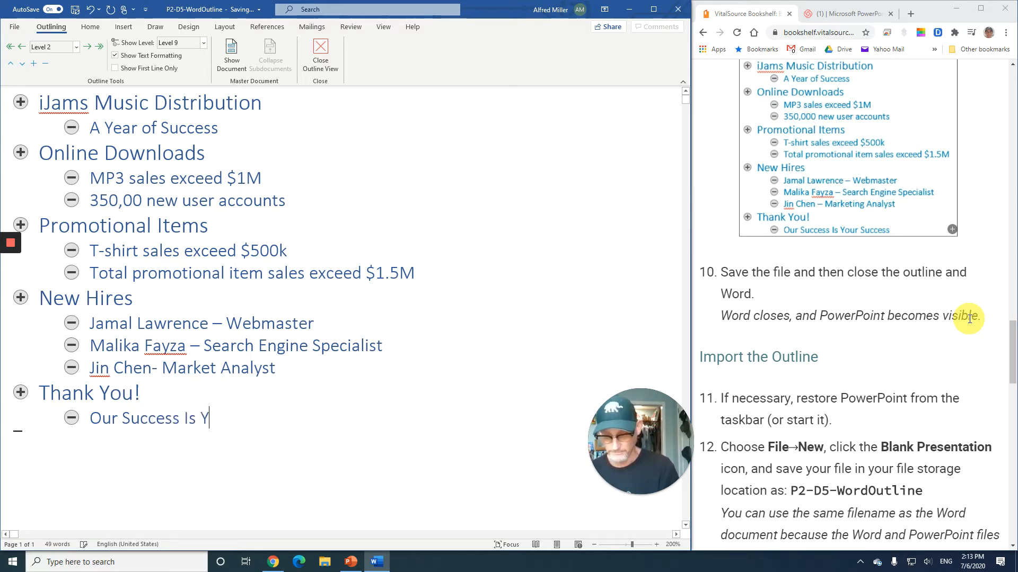
{"action": "type", "text": "our S"}
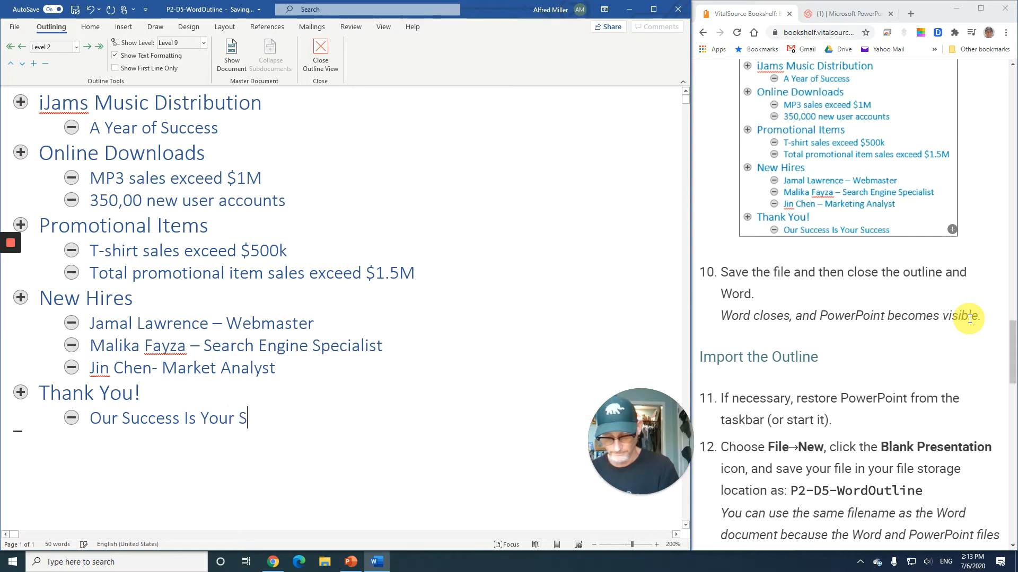
{"action": "type", "text": "uccess"}
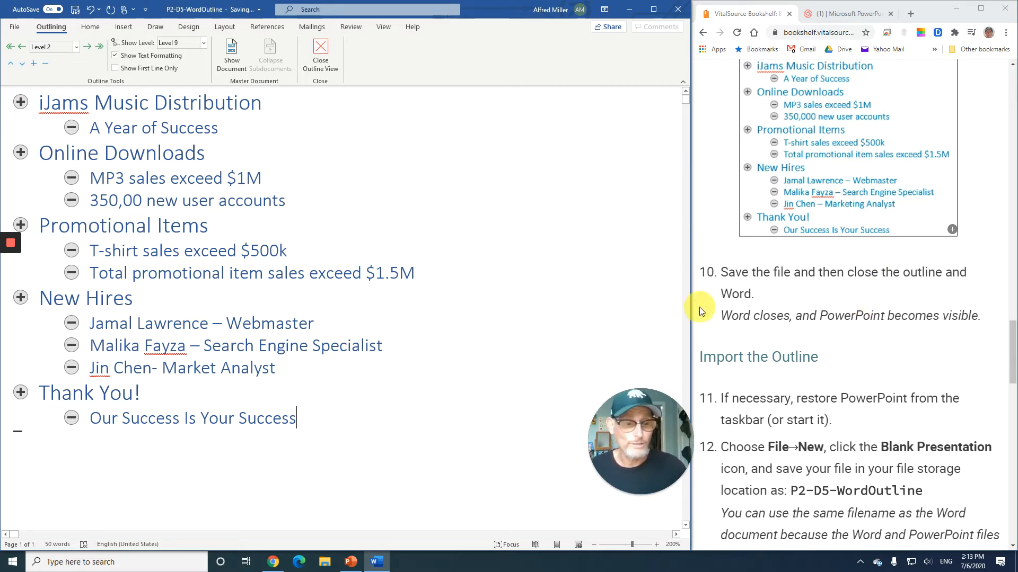
- Save the finished outline document and close Word
{"action": "left_click", "coordinate": [75, 13]}
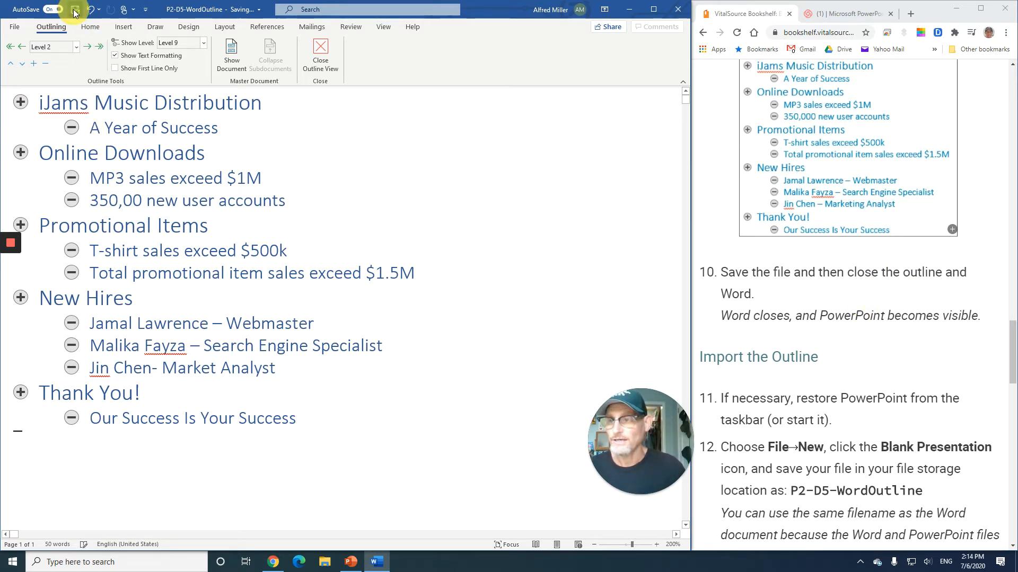
{"action": "left_click", "coordinate": [677, 13]}
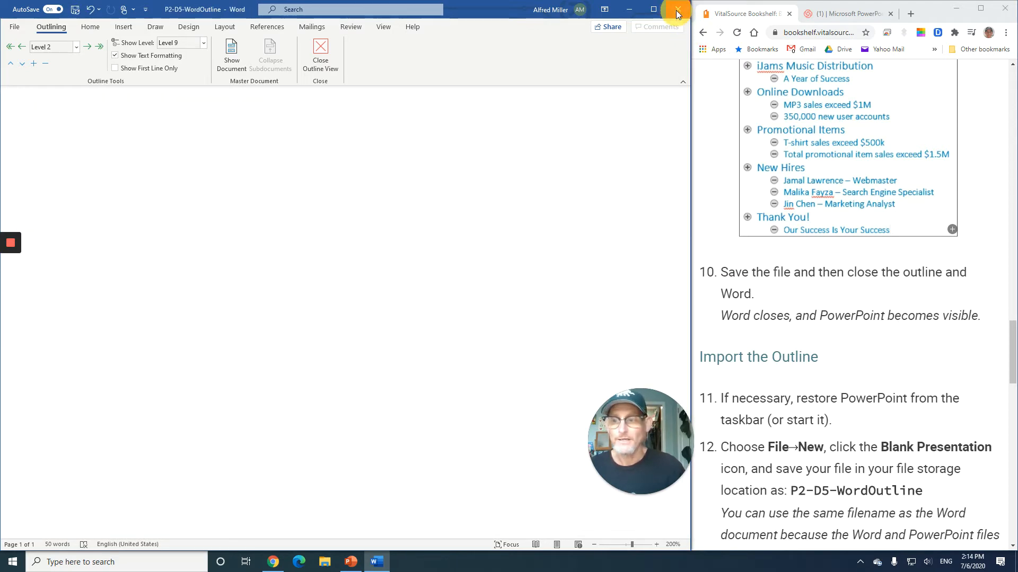
- Create a new blank presentation in PowerPoint and dismiss the Design Ideas suggestions
{"action": "scroll", "coordinate": [869, 313], "scroll_direction": "down", "scroll_amount": 3}
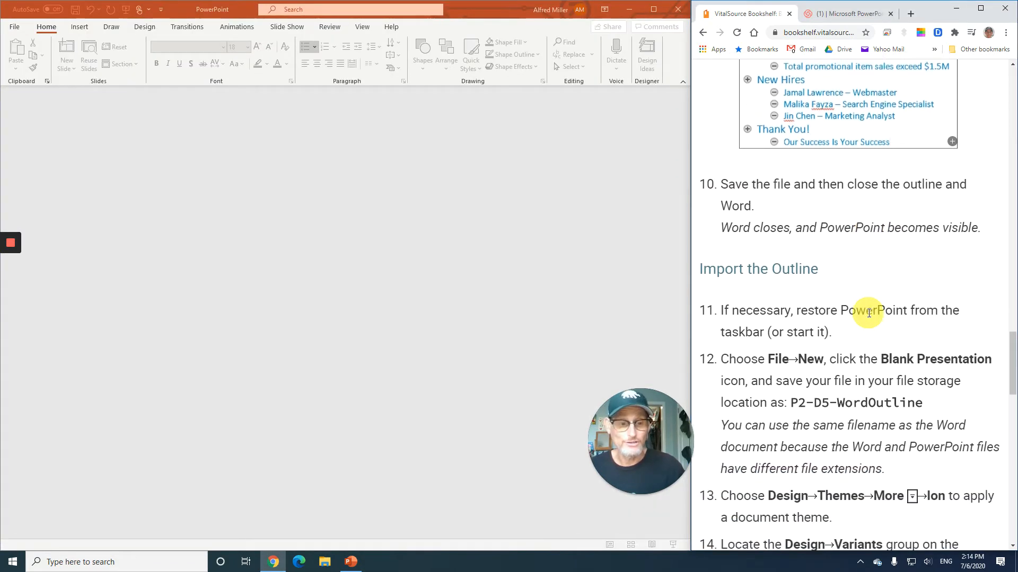
{"action": "scroll", "coordinate": [870, 313], "scroll_direction": "down", "scroll_amount": 1}
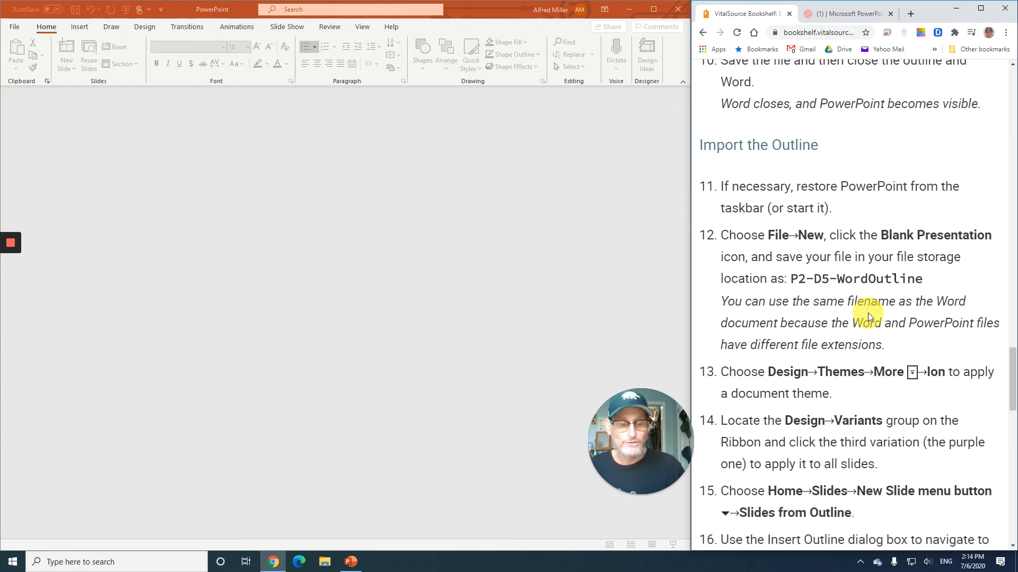
{"action": "scroll", "coordinate": [867, 313], "scroll_direction": "down", "scroll_amount": 1}
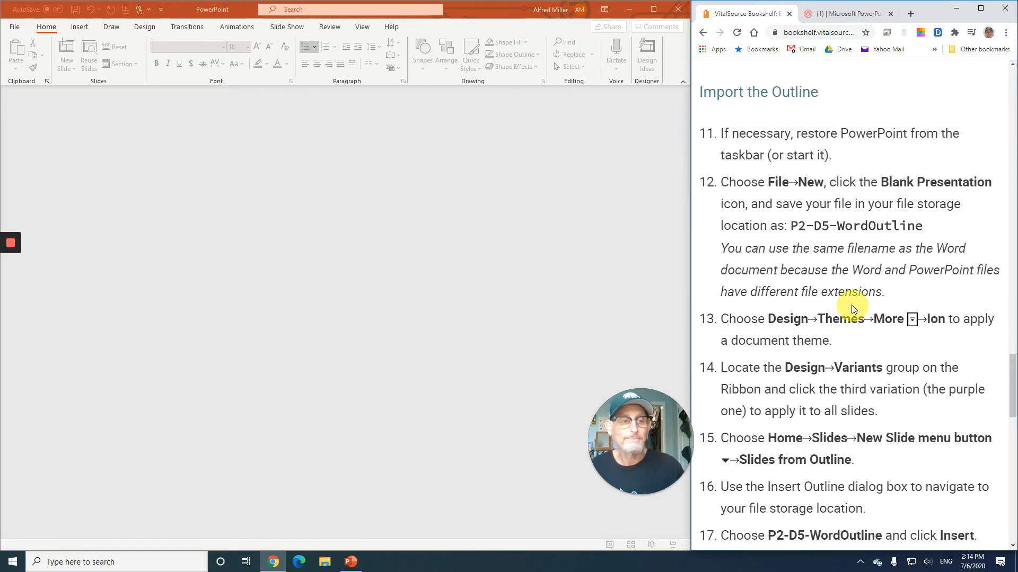
{"action": "scroll", "coordinate": [851, 305], "scroll_direction": "down", "scroll_amount": 1}
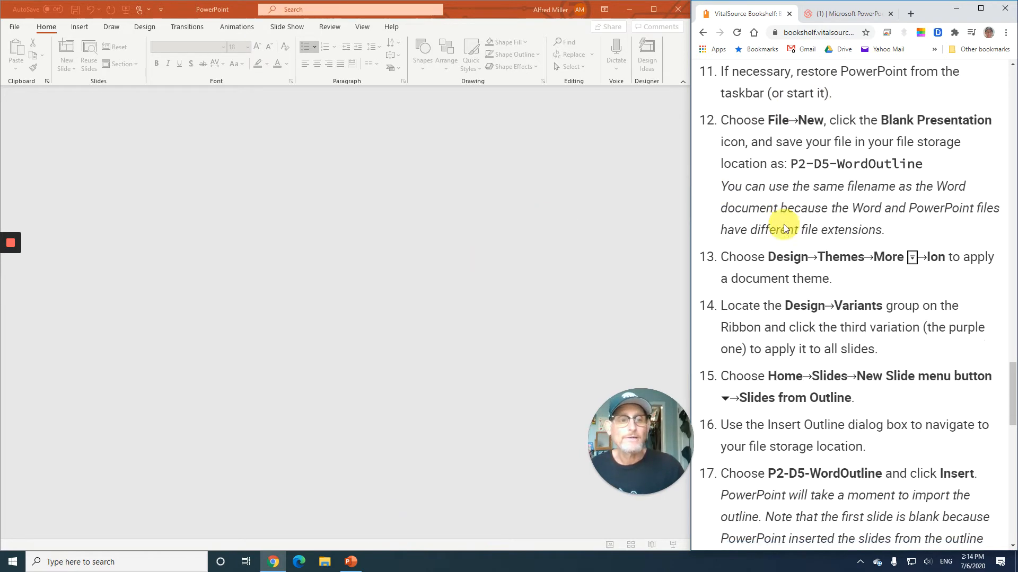
{"action": "scroll", "coordinate": [783, 224], "scroll_direction": "down", "scroll_amount": 1}
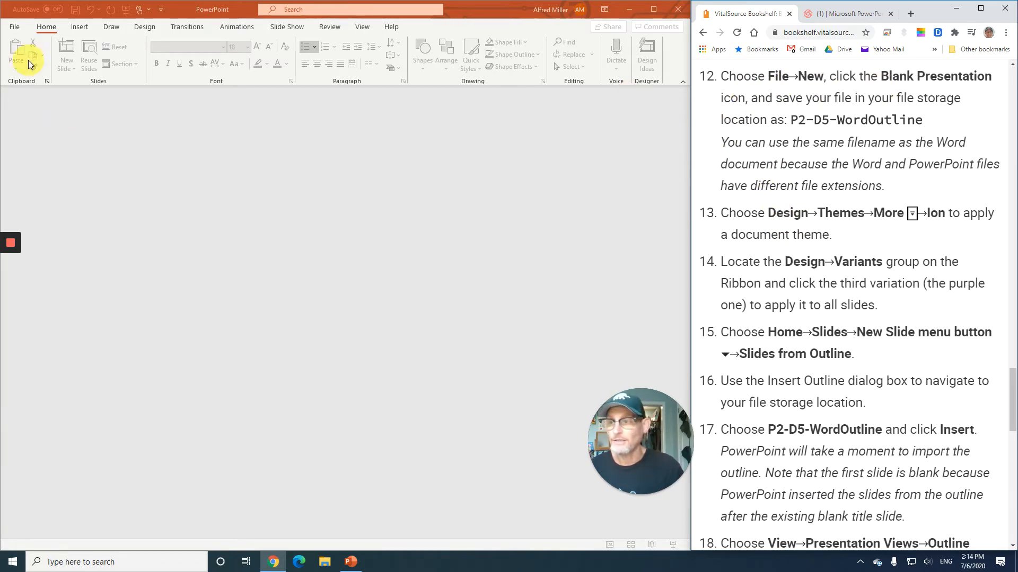
{"action": "left_click", "coordinate": [17, 28]}
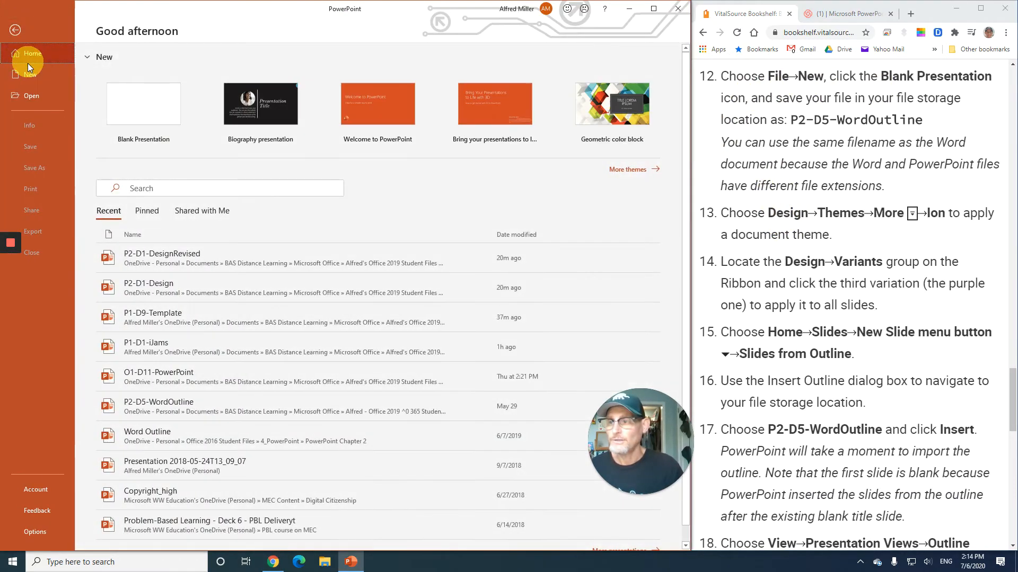
{"action": "left_click", "coordinate": [32, 78]}
{"action": "left_click", "coordinate": [140, 117]}
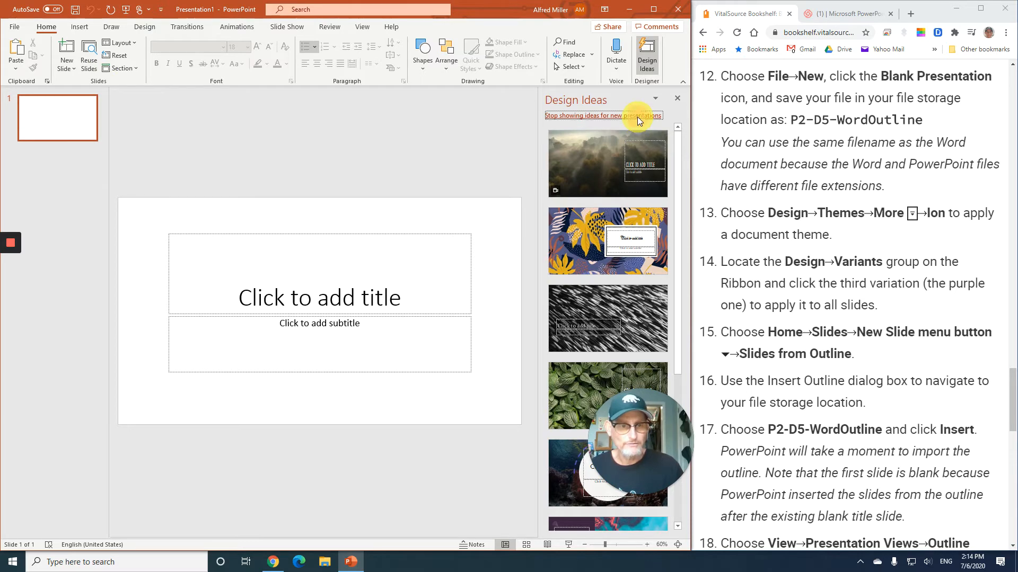
{"action": "left_click", "coordinate": [677, 99]}
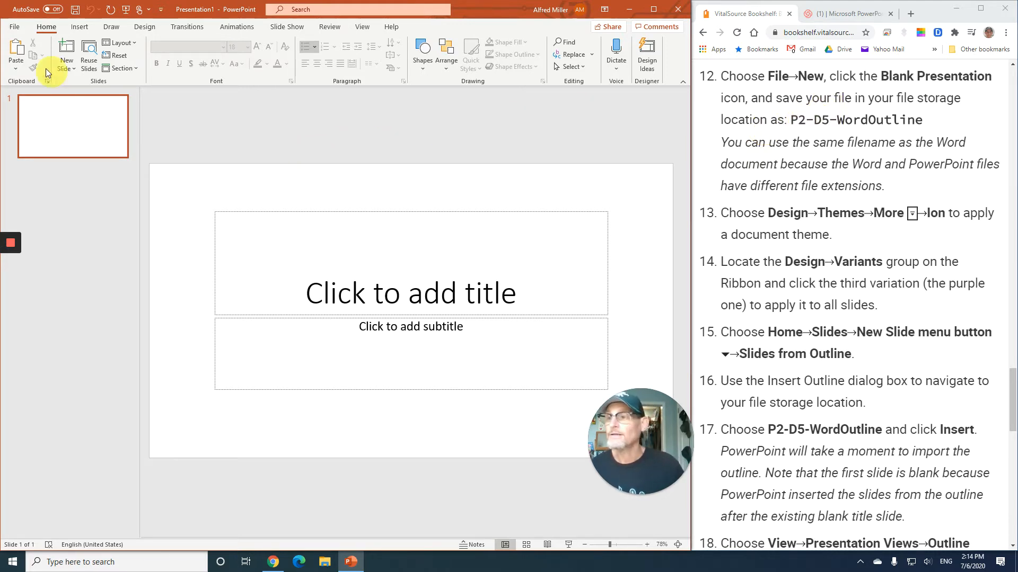
- Save the blank presentation as P2-D5-WordOutline in the recent PowerPoint Chapter 2 folder on the personal OneDrive
{"action": "left_click", "coordinate": [17, 30]}
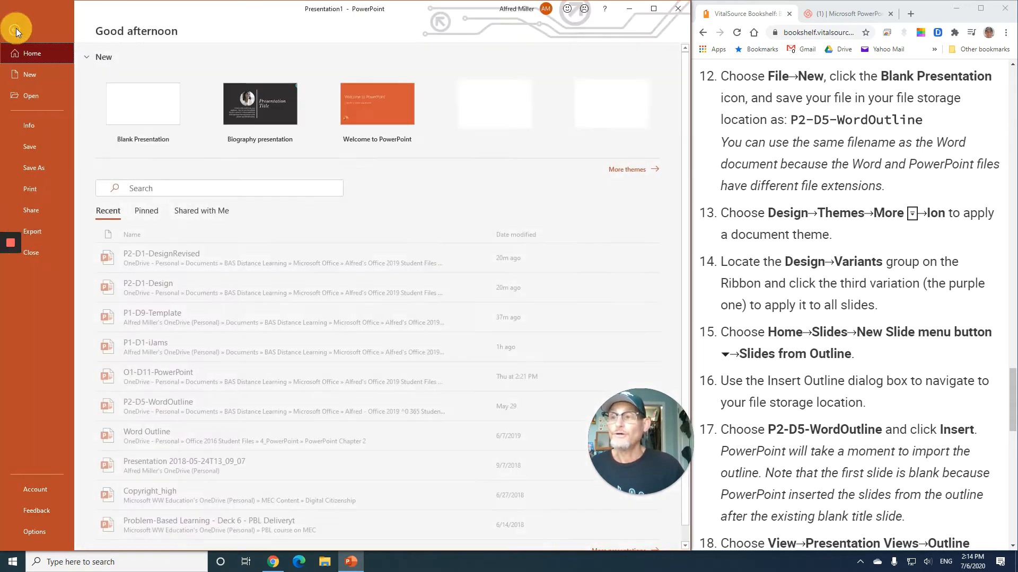
{"action": "left_click", "coordinate": [35, 147]}
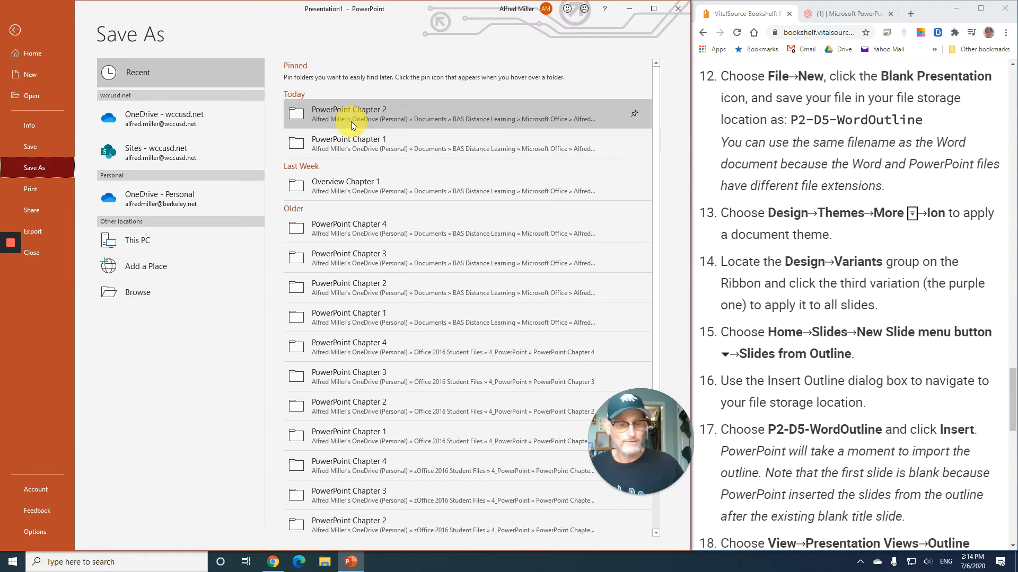
{"action": "left_click", "coordinate": [351, 122]}
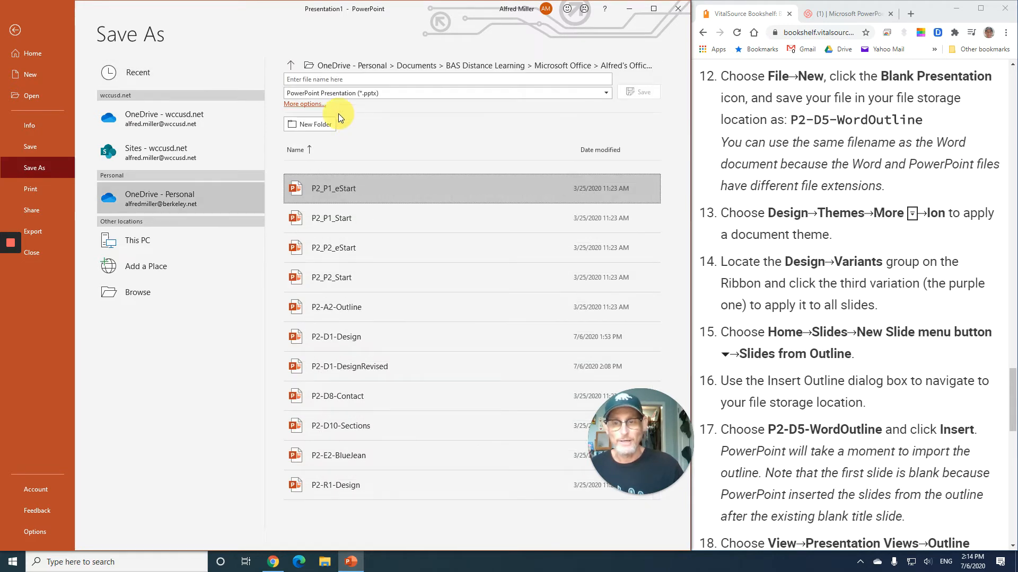
{"action": "left_click", "coordinate": [329, 78]}
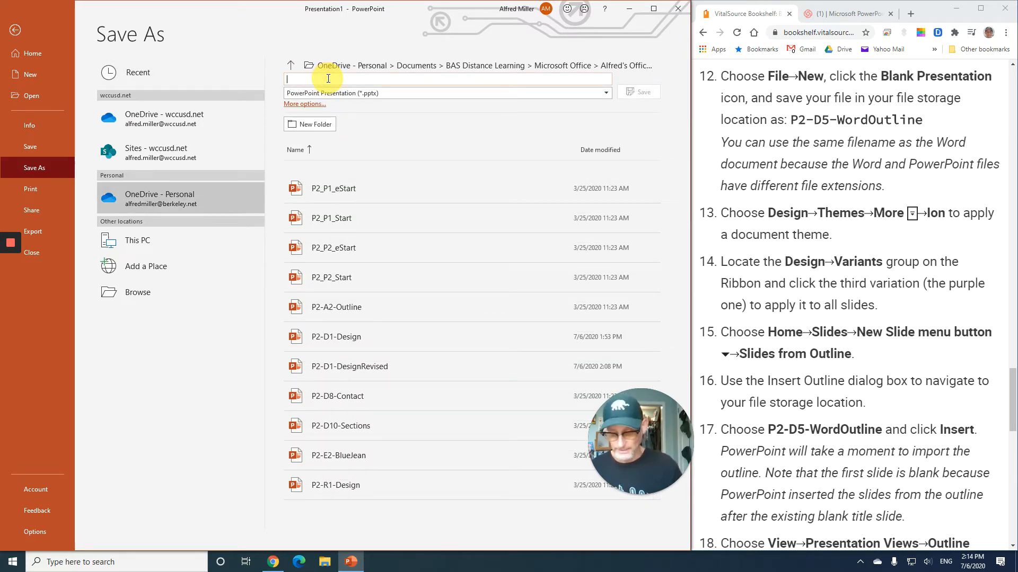
{"action": "type", "text": "P2-D"}
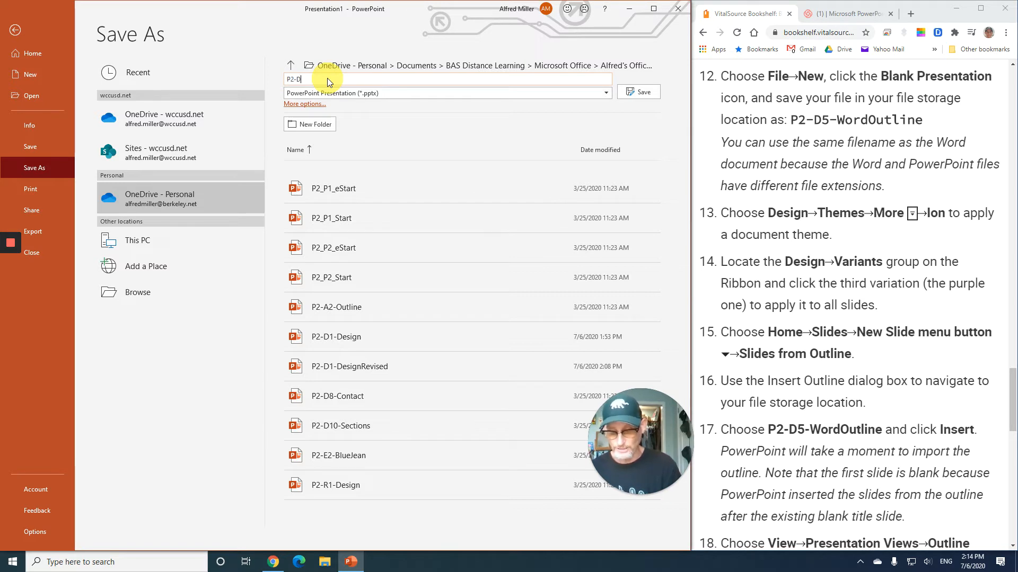
{"action": "type", "text": "5-WordOutline"}
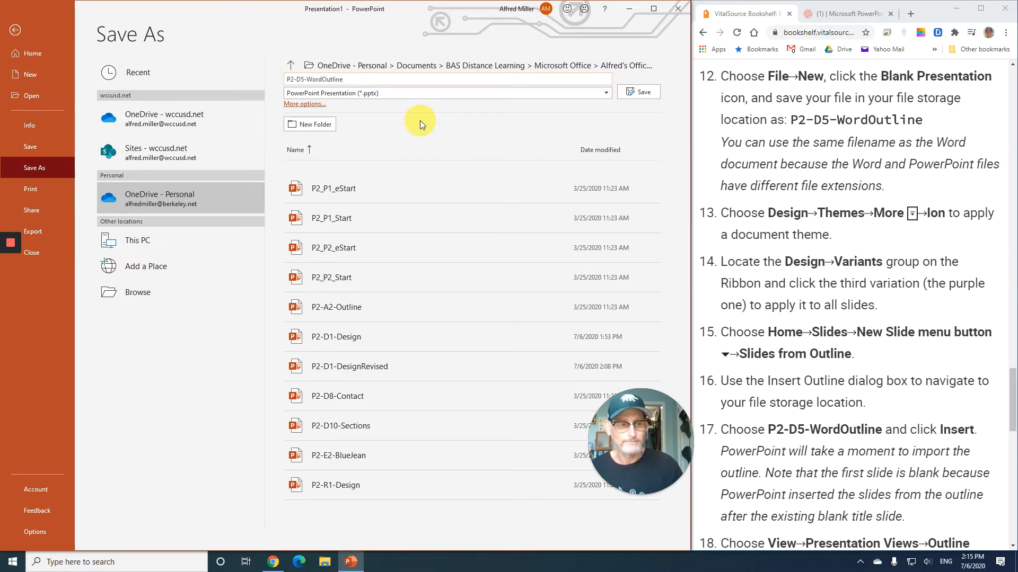
{"action": "left_click", "coordinate": [641, 94]}
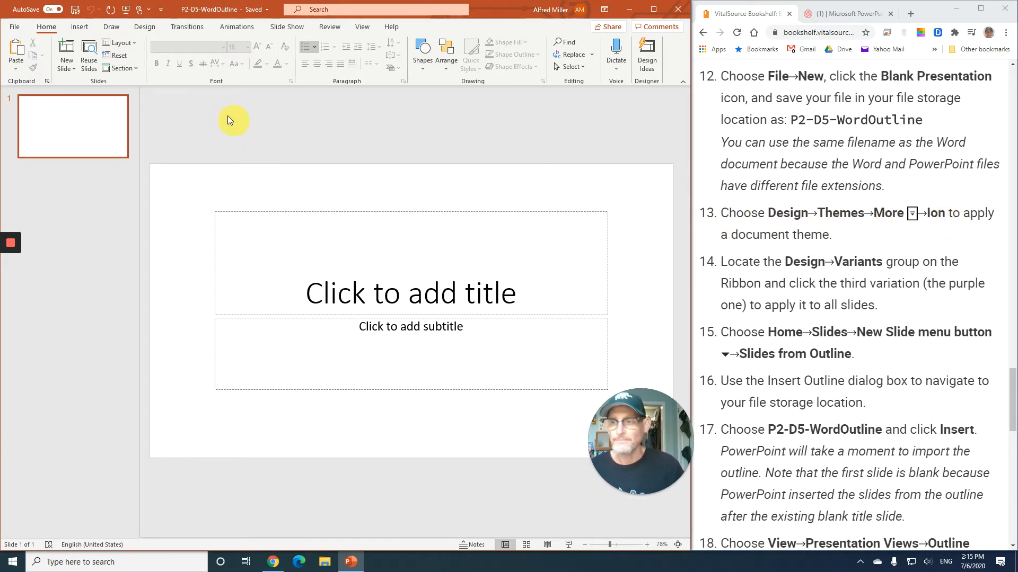
- Open the full gallery of design themes for the presentation
{"action": "left_click", "coordinate": [145, 27]}
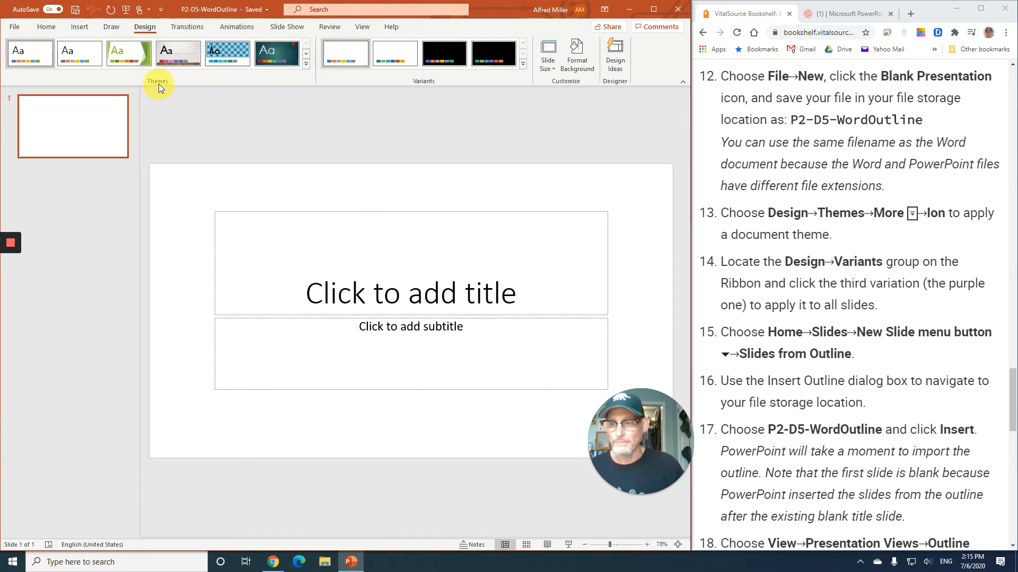
{"action": "left_click", "coordinate": [306, 64]}
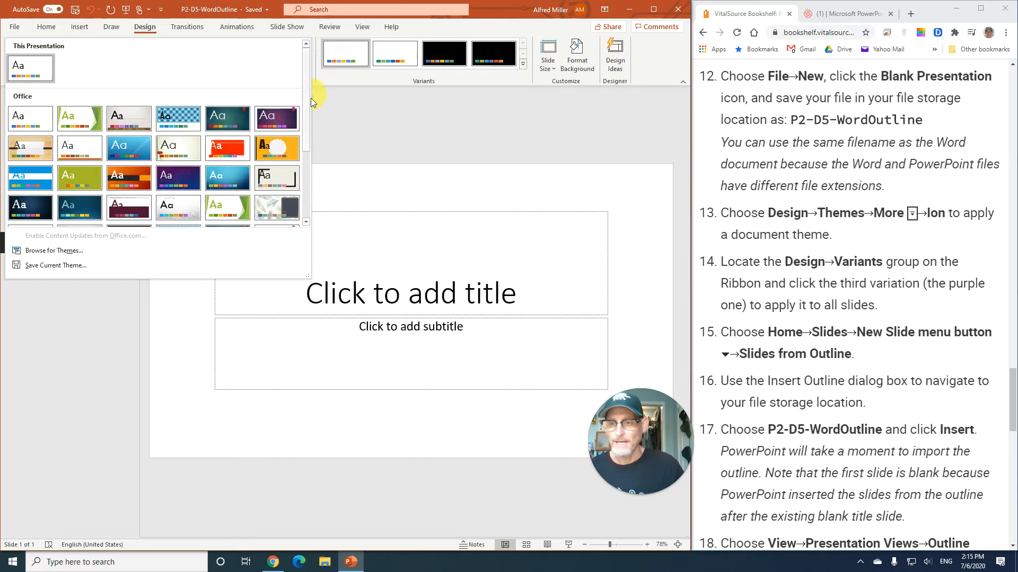